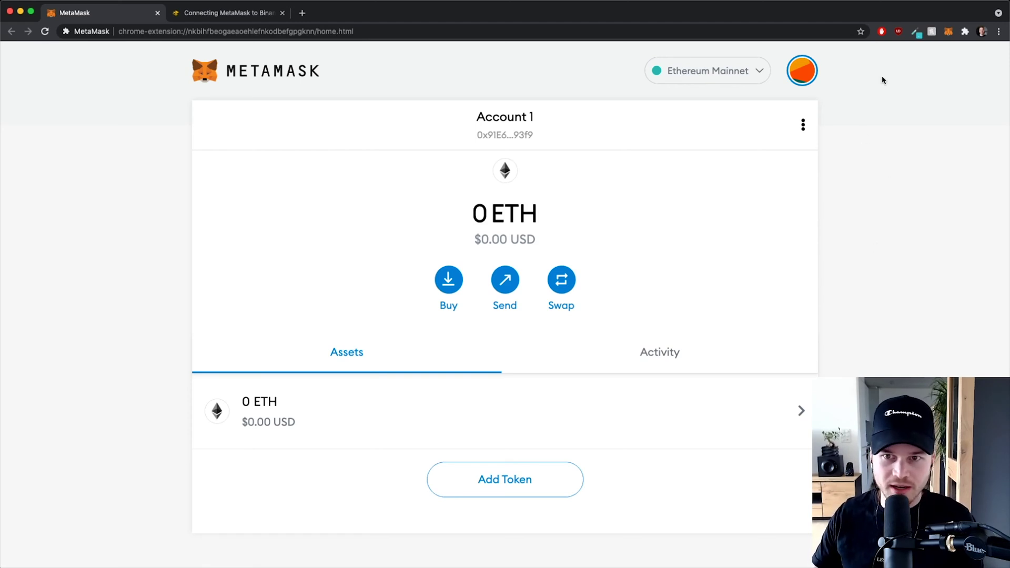
Check the network list, then skim the Connecting MetaMask to Binance Smart Chain article back to its top
left_click(741, 73)
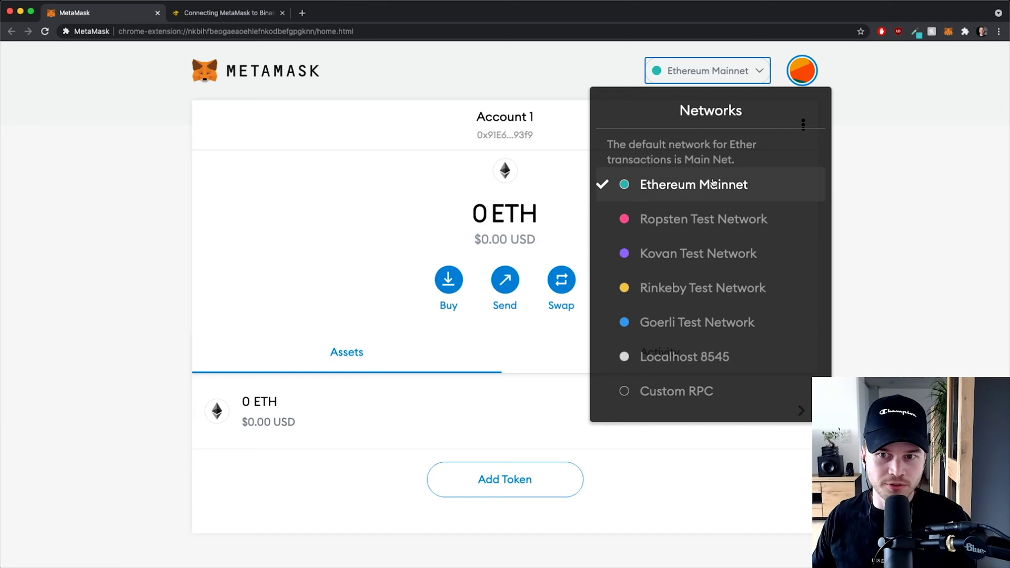
left_click(896, 158)
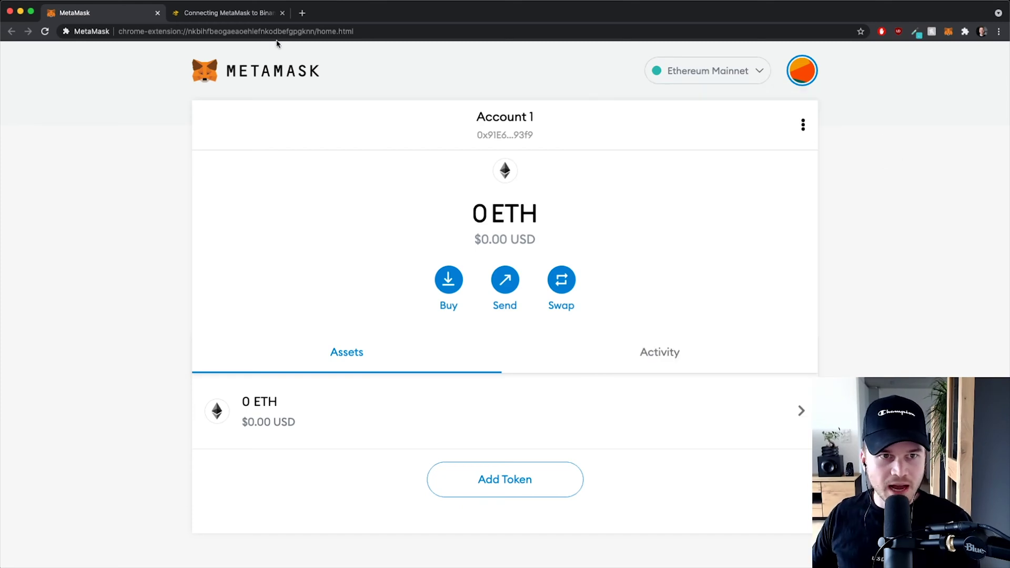
left_click(228, 9)
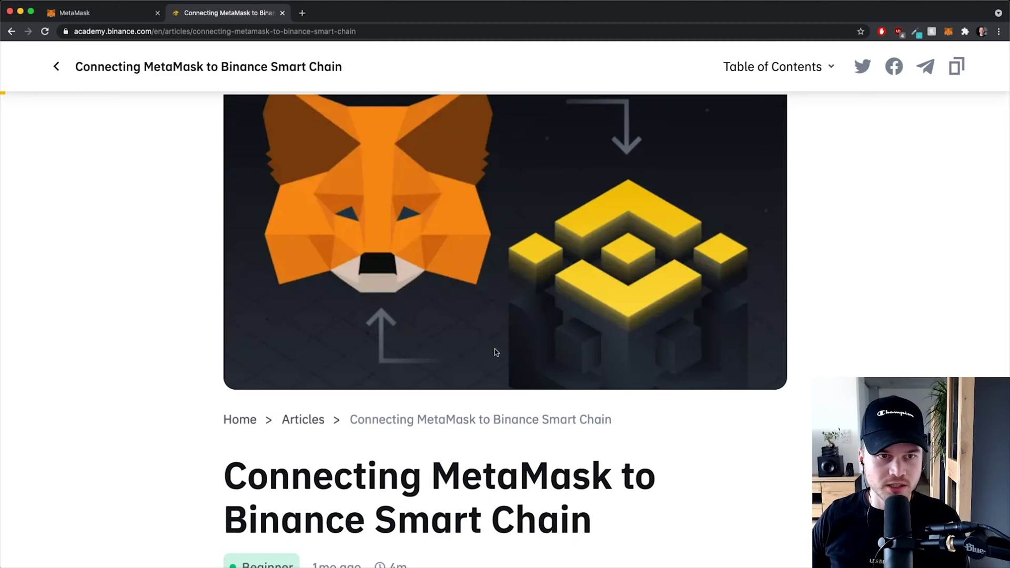
scroll(479, 349, "down", 3)
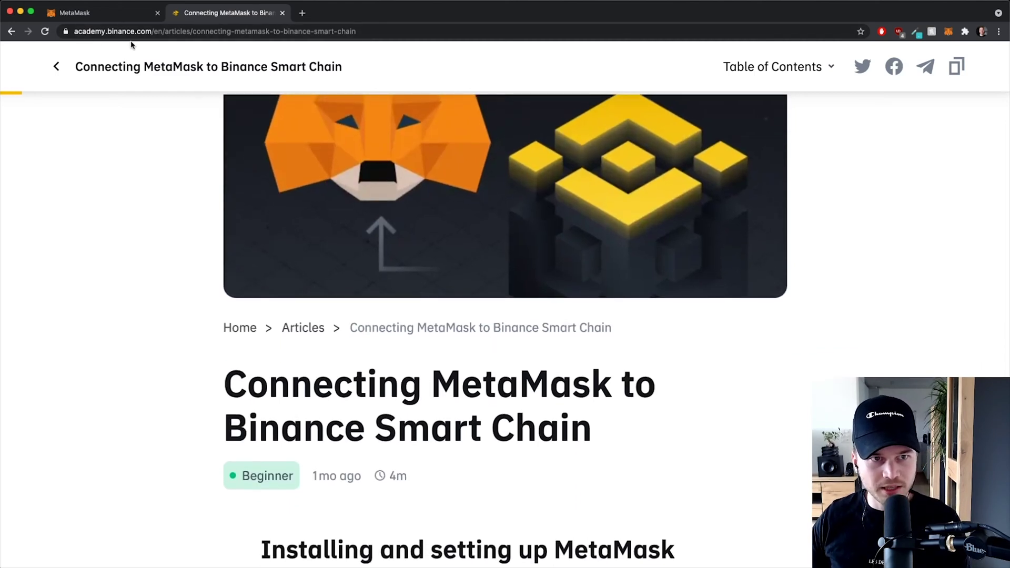
scroll(492, 368, "up", 1)
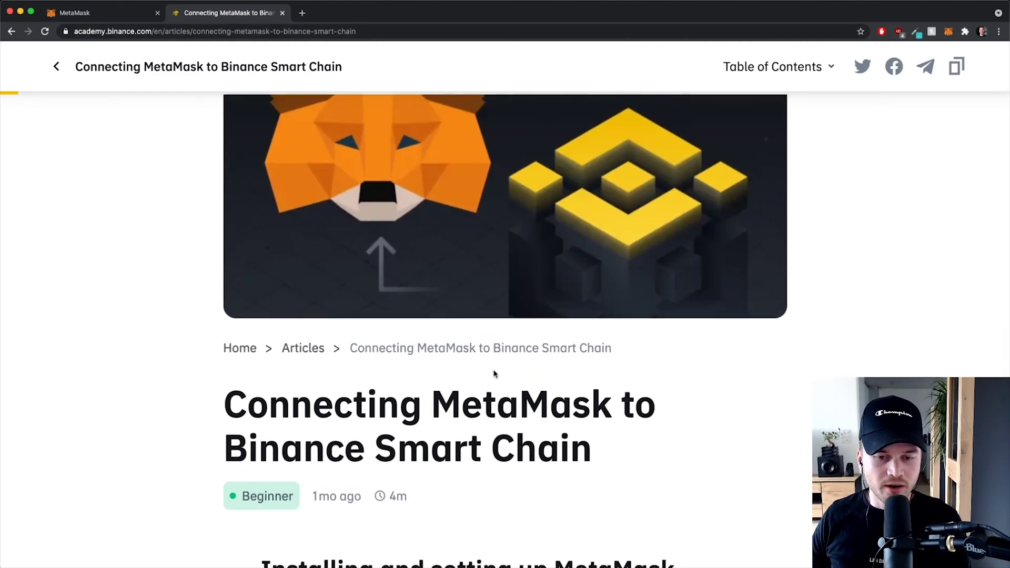
scroll(494, 370, "down", 2)
scroll(494, 371, "down", 20)
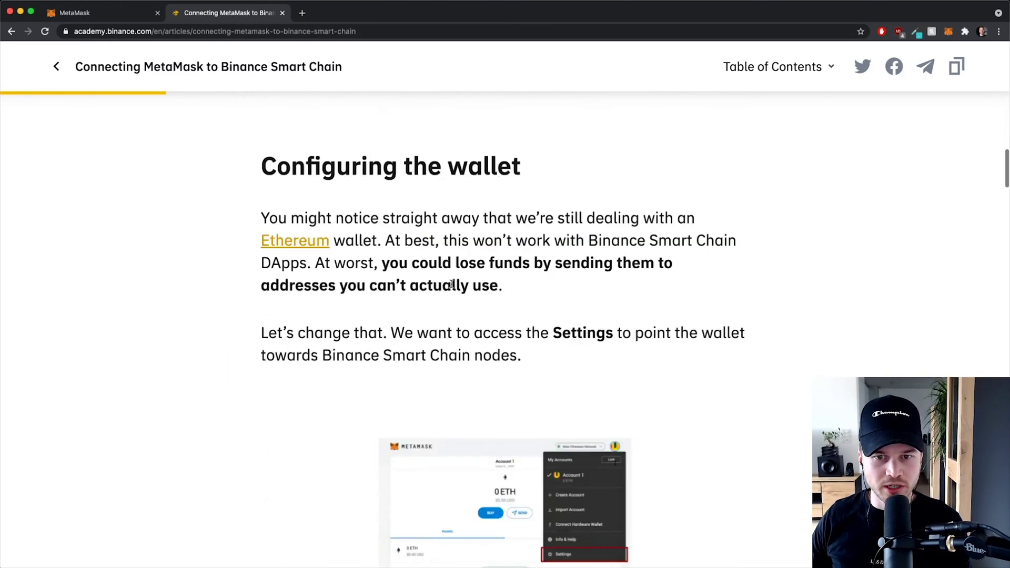
scroll(452, 289, "up", 5)
scroll(452, 289, "up", 15)
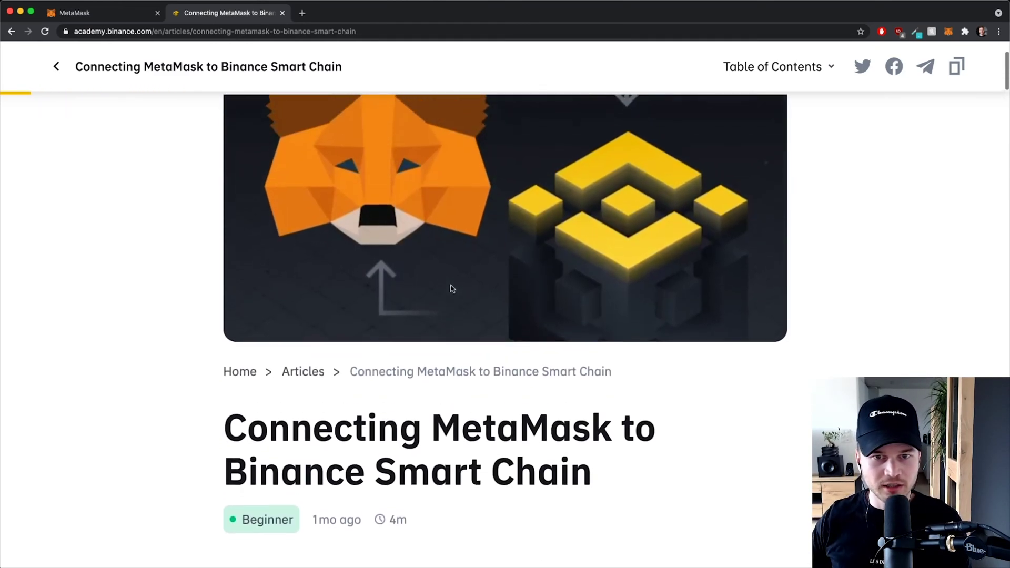
scroll(452, 289, "up", 2)
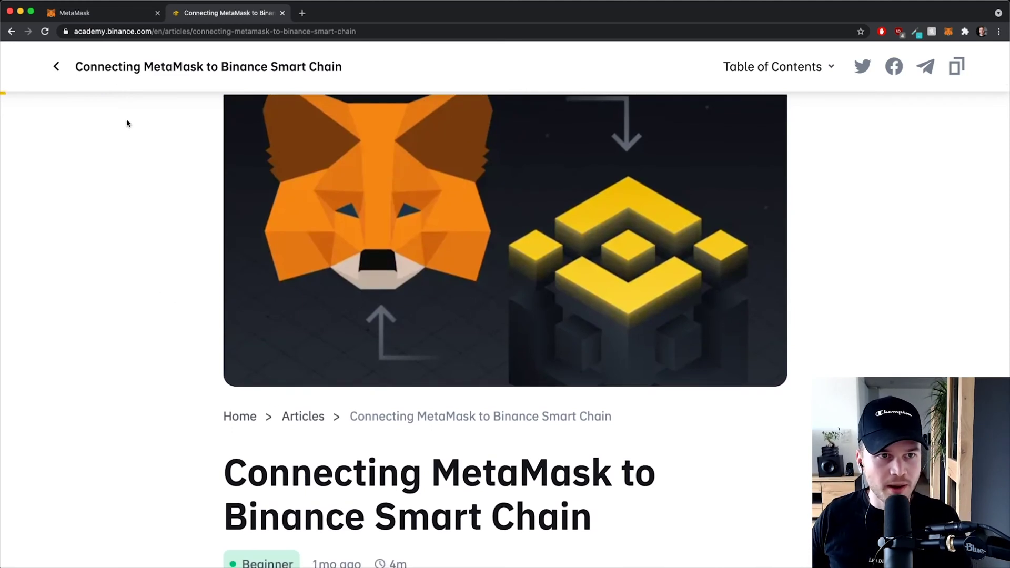
Expand the MetaMask popup into a full-page tab showing Account 1 with 0 ETH on Ethereum Mainnet
left_click(100, 12)
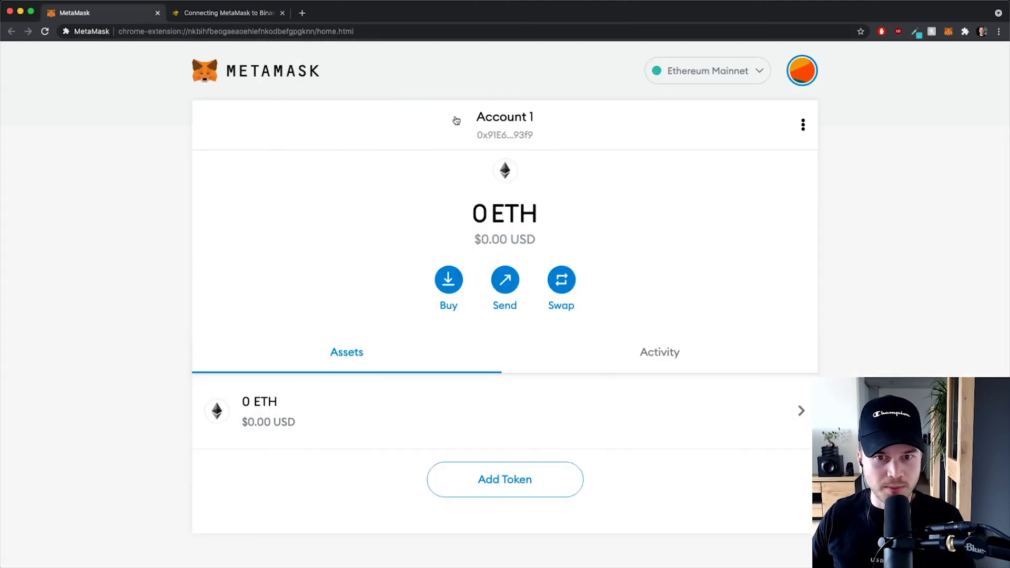
left_click(199, 15)
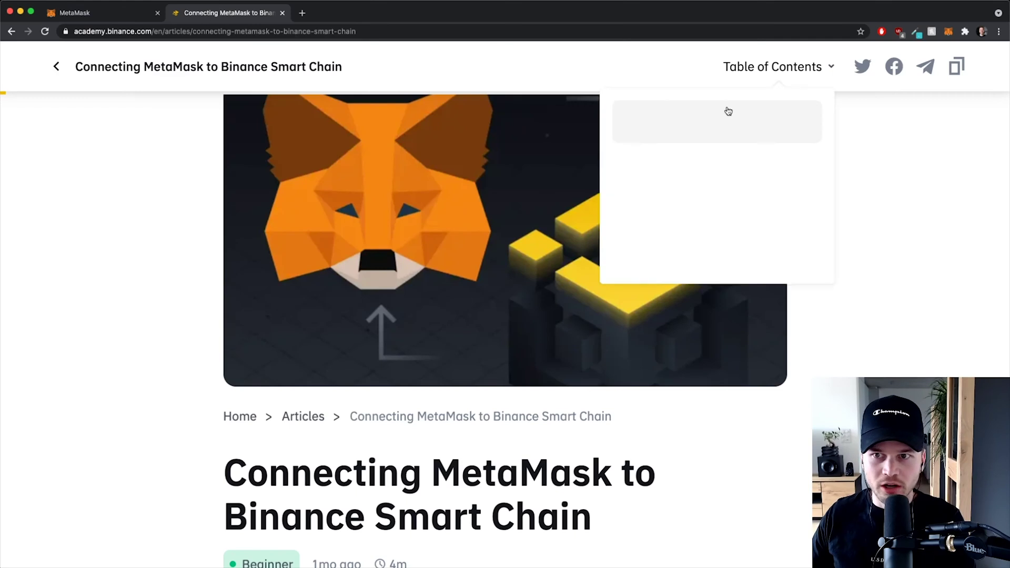
left_click(949, 35)
left_click(940, 122)
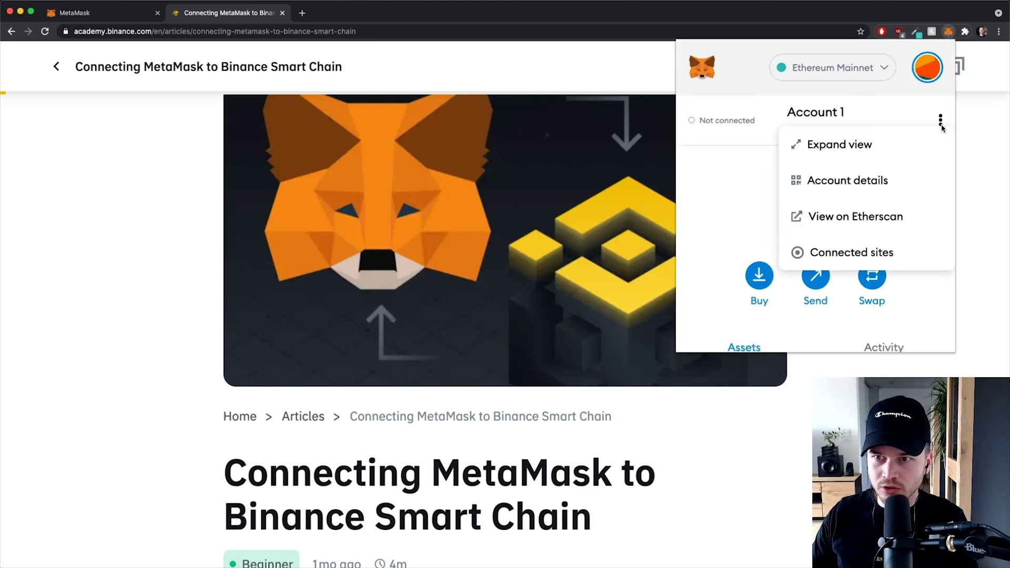
left_click(861, 148)
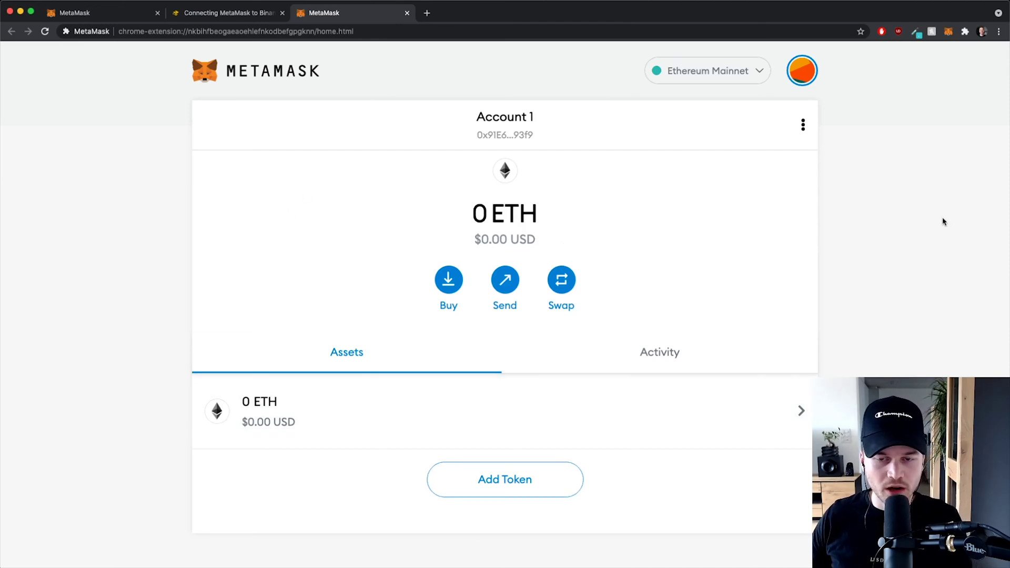
Go to Settings > Networks and start a blank Add Network form
left_click(790, 75)
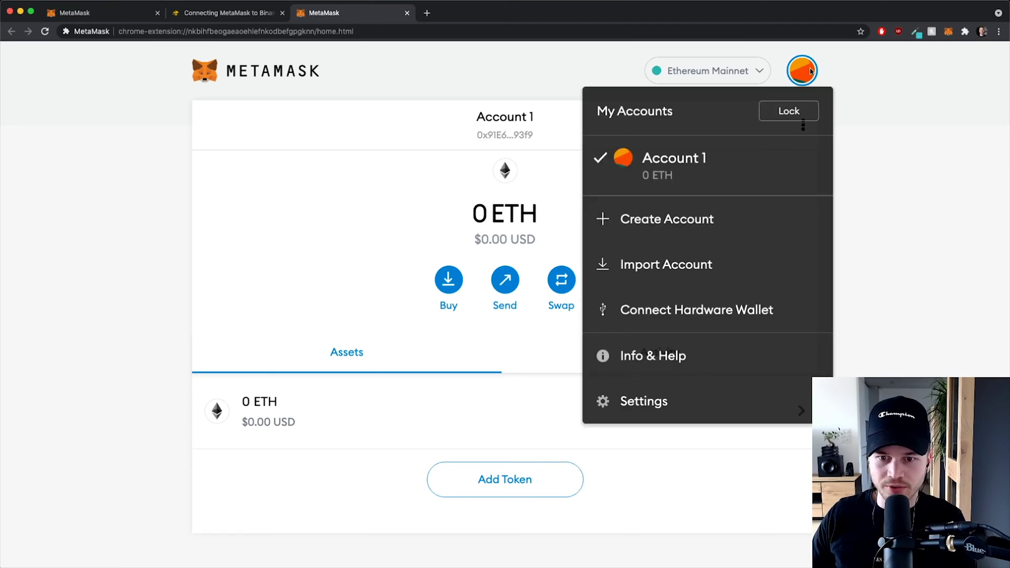
left_click(649, 402)
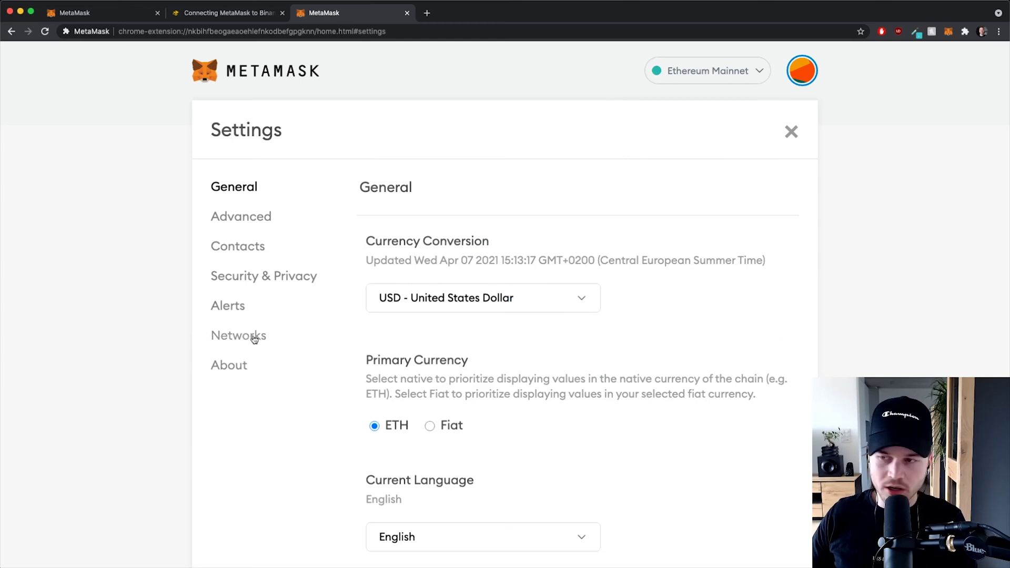
left_click(236, 340)
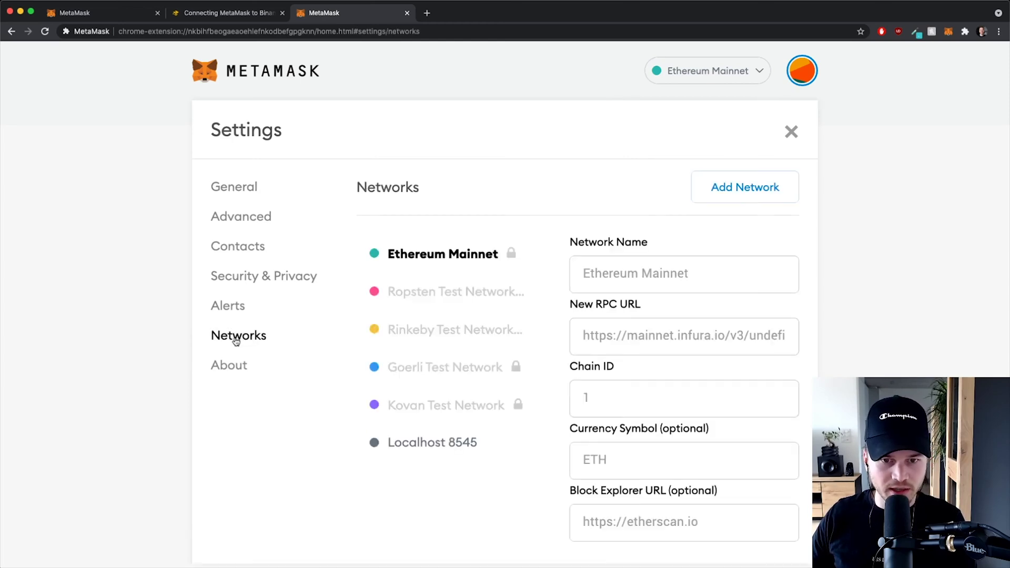
scroll(333, 439, "down", 1)
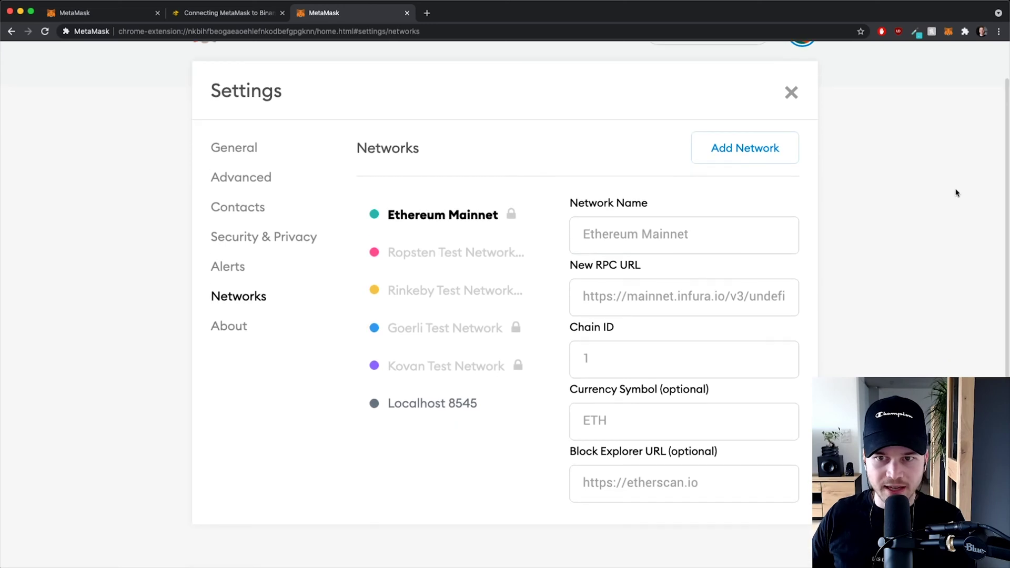
left_click(742, 149)
scroll(845, 269, "down", 1)
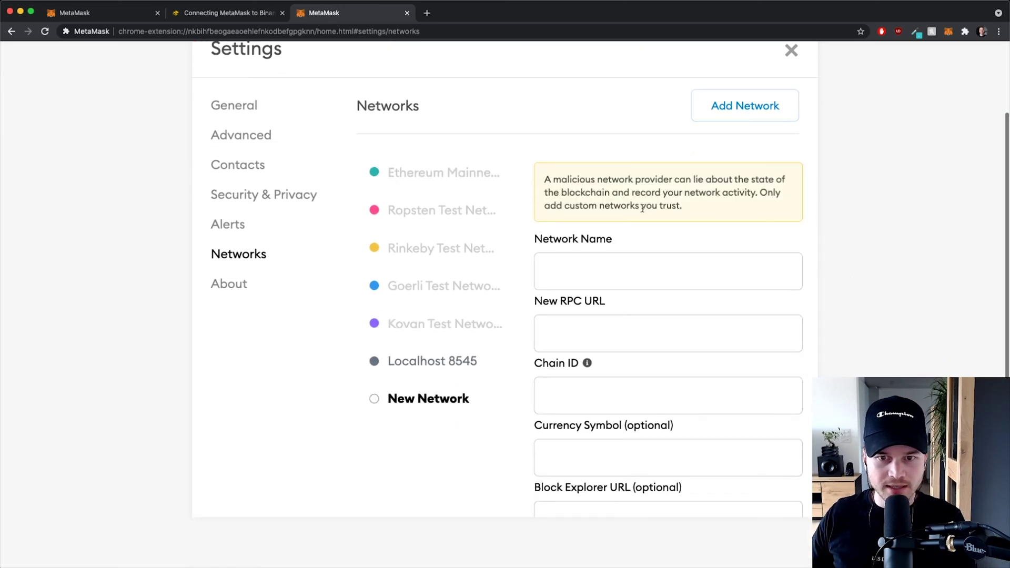
scroll(610, 309, "down", 2)
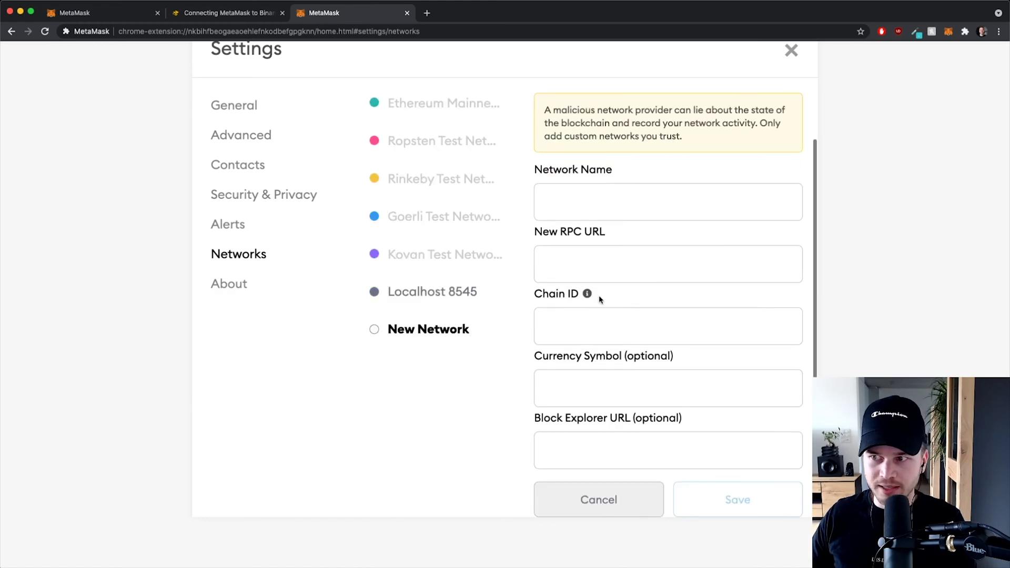
Find the article's Mainnet parameters and select the network name 'Smart Chain' to copy
left_click(245, 13)
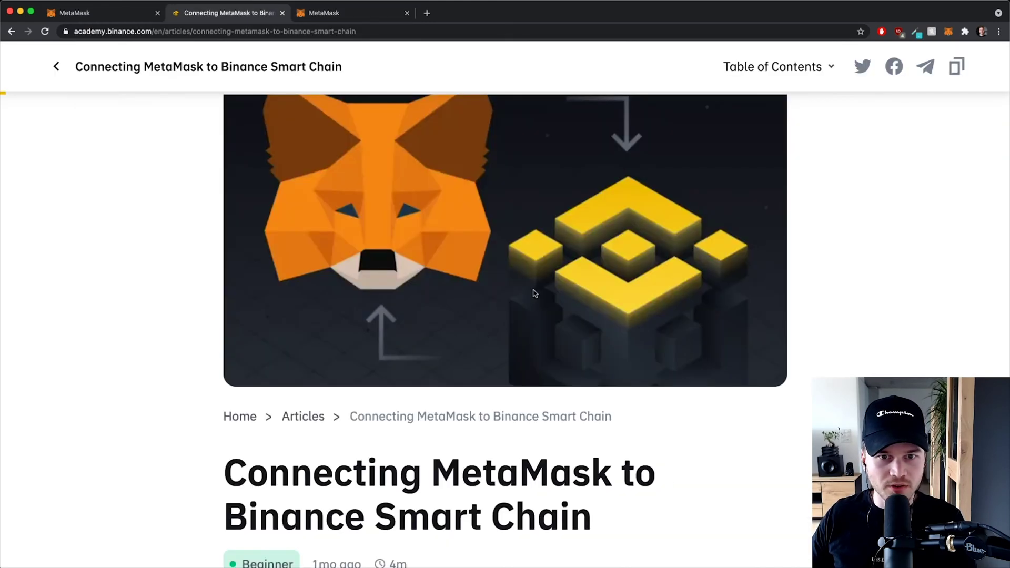
scroll(532, 293, "up", 5)
scroll(447, 309, "down", 15)
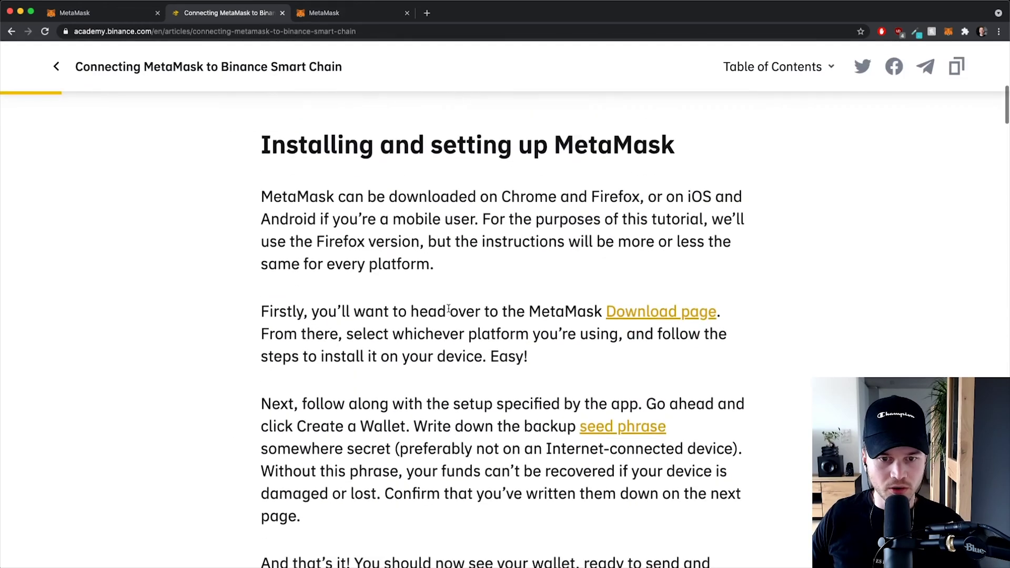
scroll(449, 308, "down", 20)
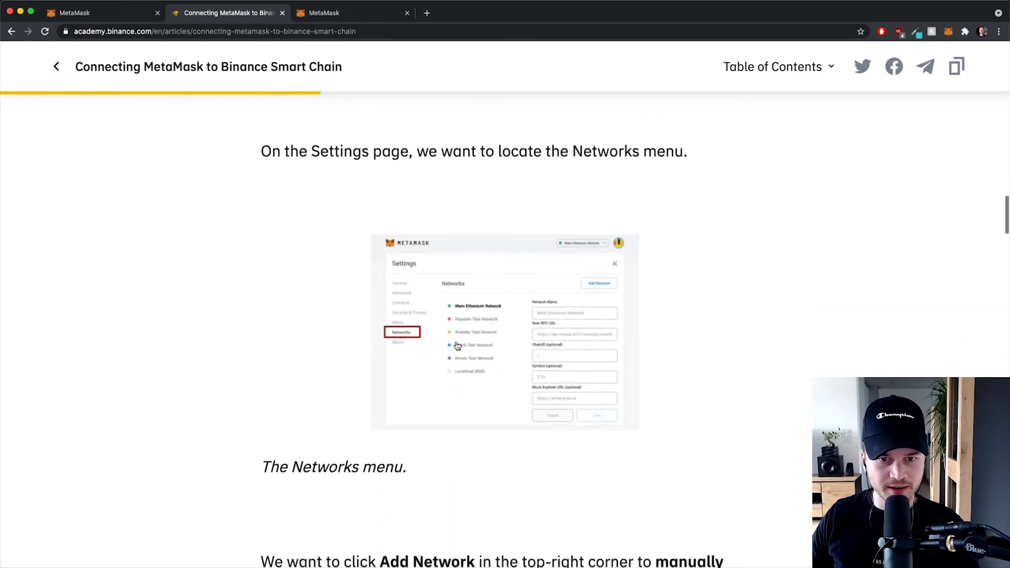
scroll(492, 274, "up", 6)
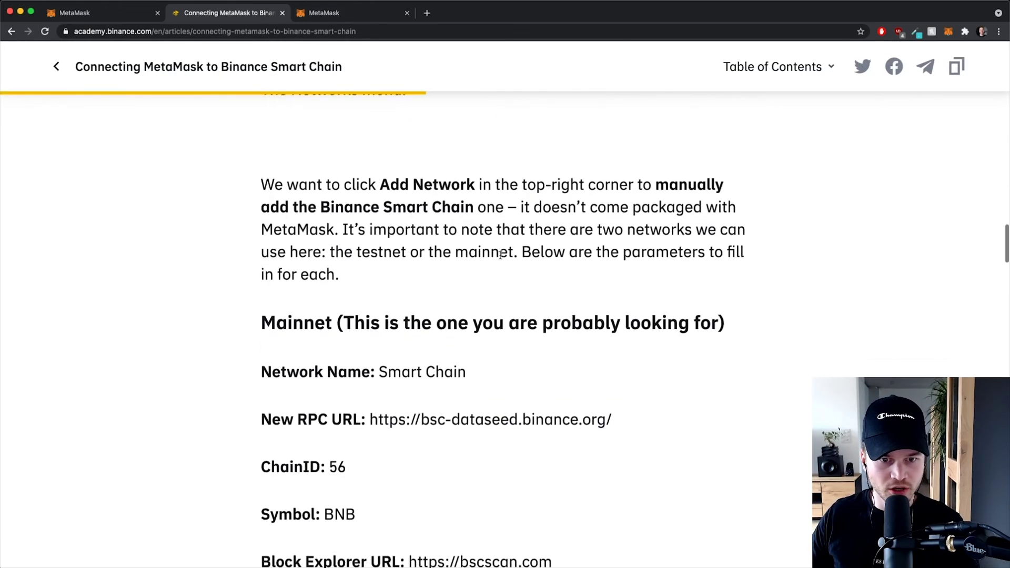
scroll(489, 261, "down", 2)
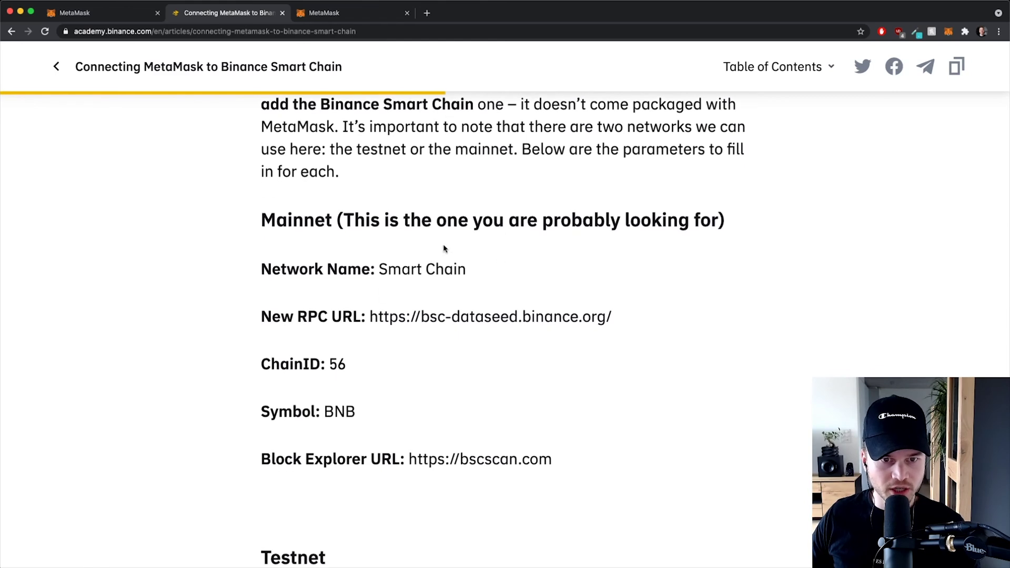
left_click_drag(270, 217, 410, 216)
left_click(514, 218)
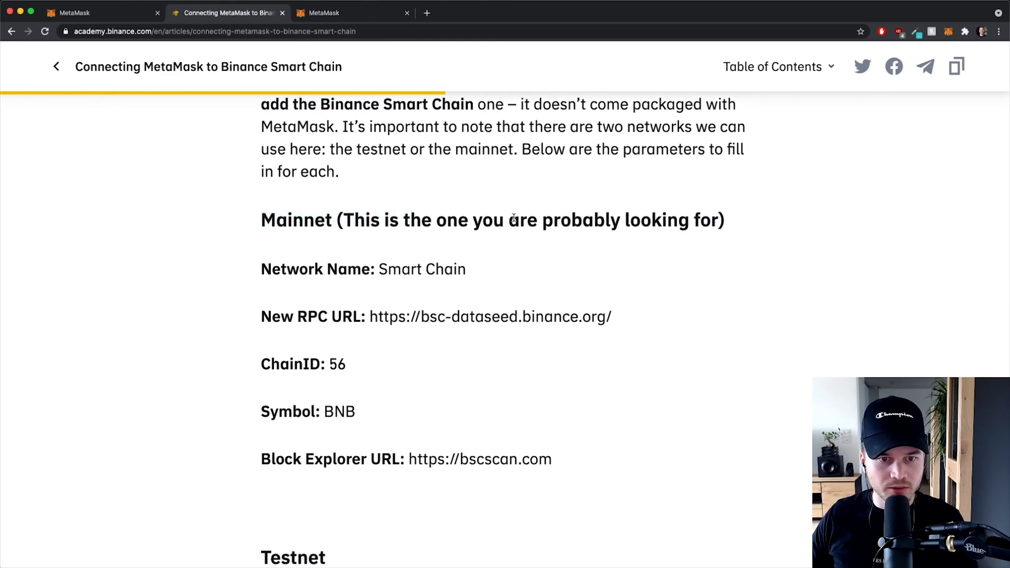
left_click_drag(380, 268, 479, 277)
key("ctrl+c")
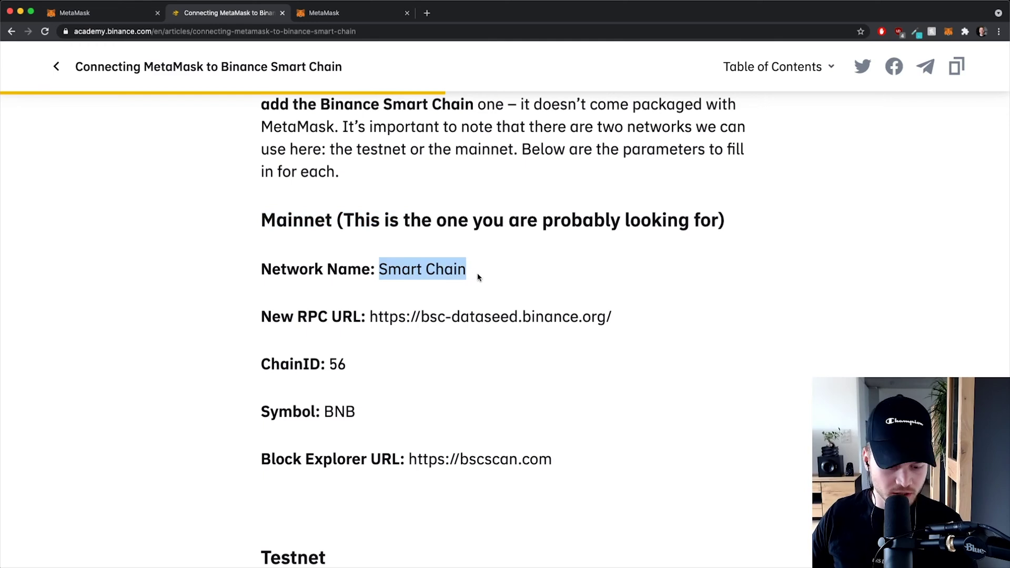
Paste 'Smart Chain' as the new network's name
left_click(337, 13)
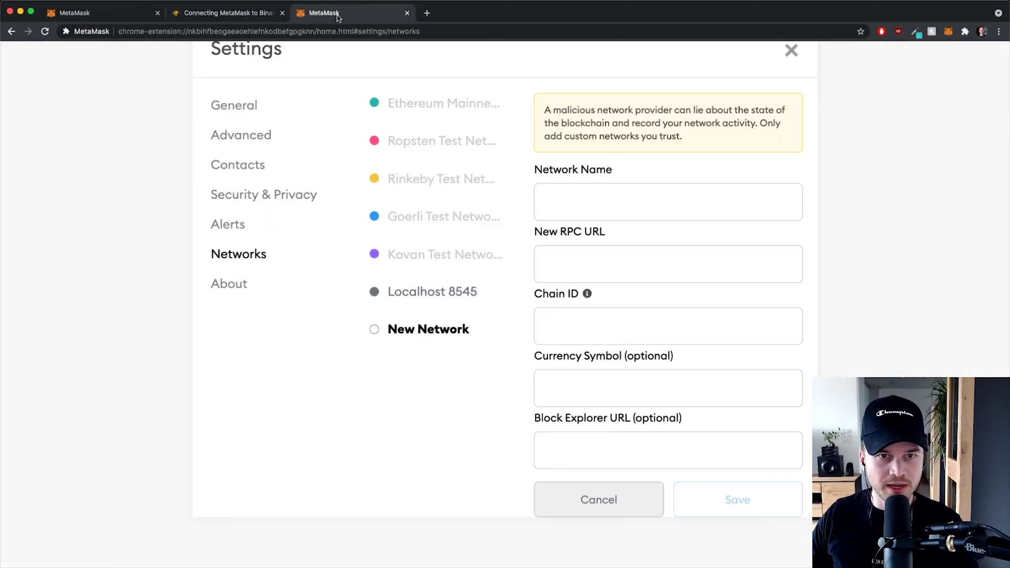
left_click(588, 189)
key("ctrl+v")
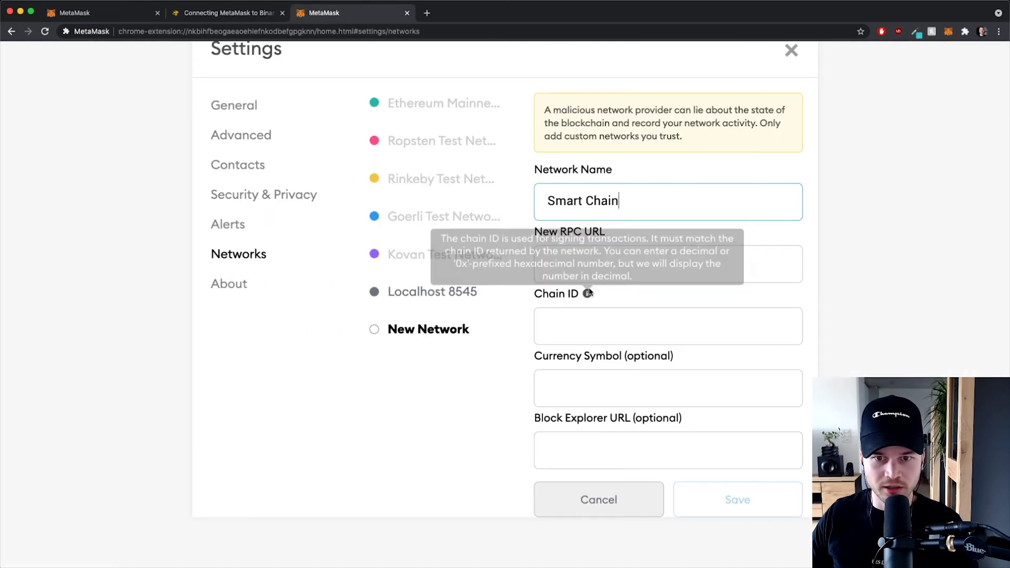
left_click(581, 261)
left_click_drag(535, 230, 625, 234)
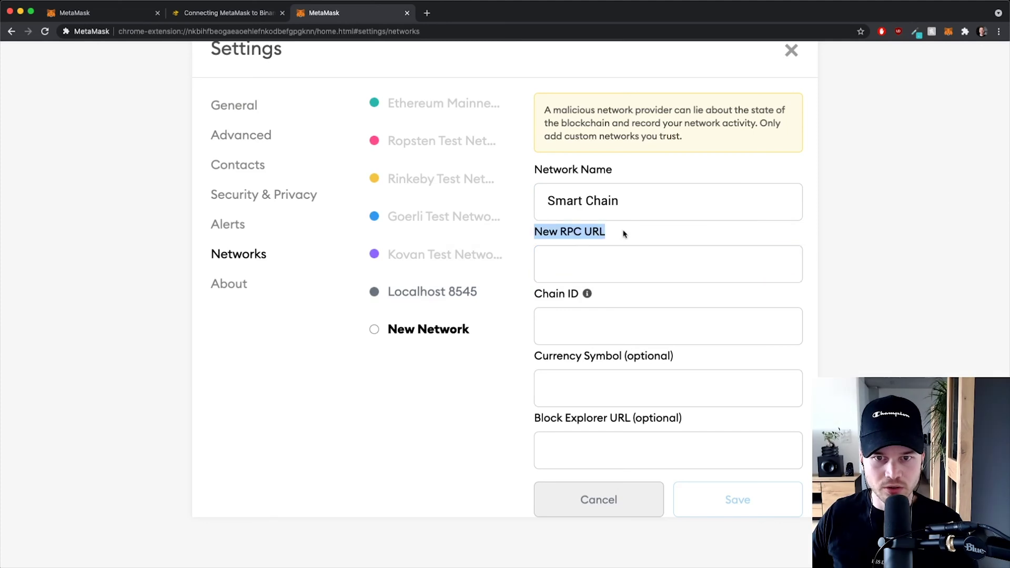
left_click(264, 3)
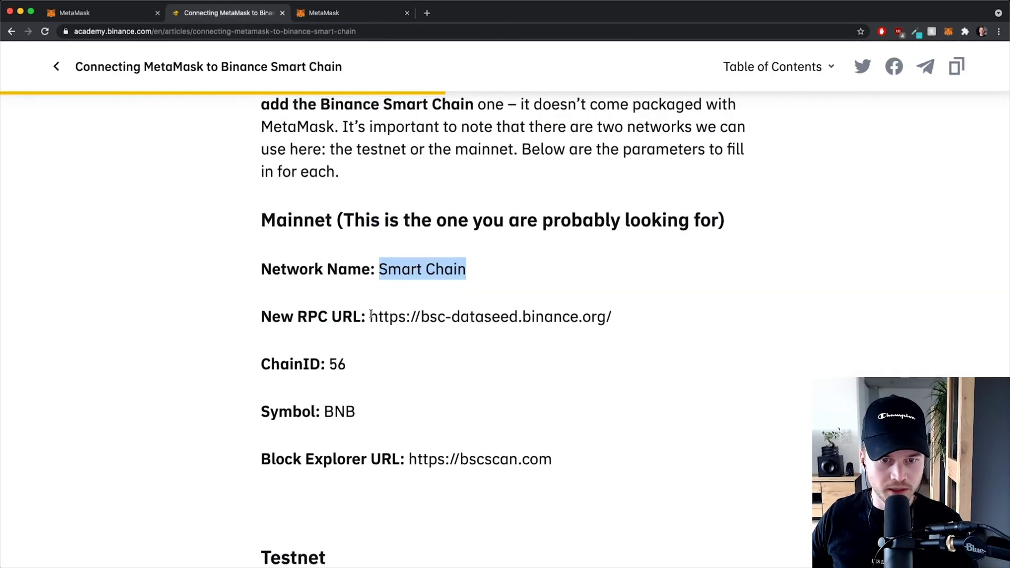
left_click_drag(370, 316, 629, 321)
key("super+c")
left_click(342, 13)
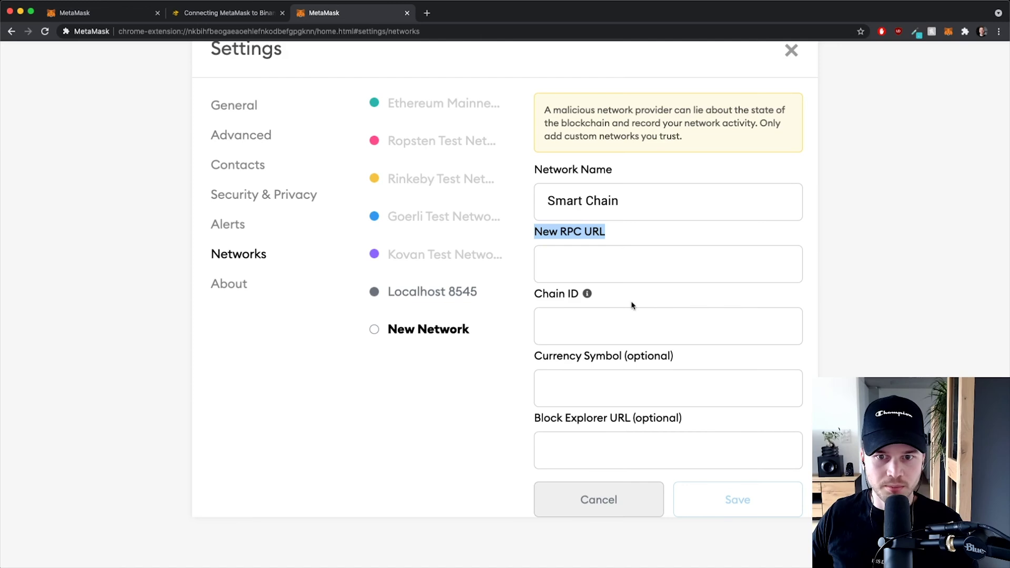
left_click(582, 261)
key("super+v")
Copy chain ID 56 from the article into the Chain ID field
left_click(579, 322)
left_click(234, 15)
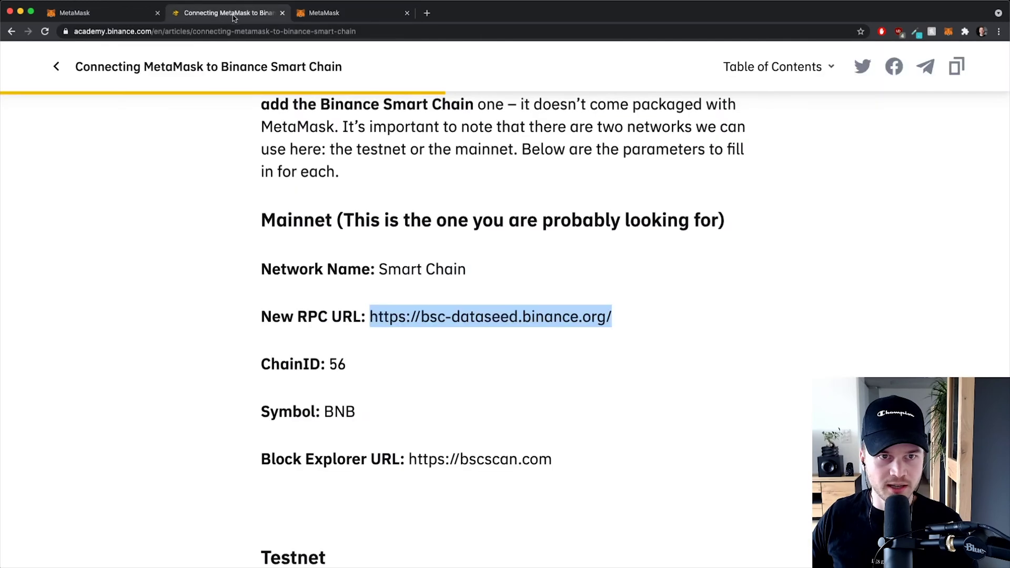
double_click(337, 364)
key("super+c")
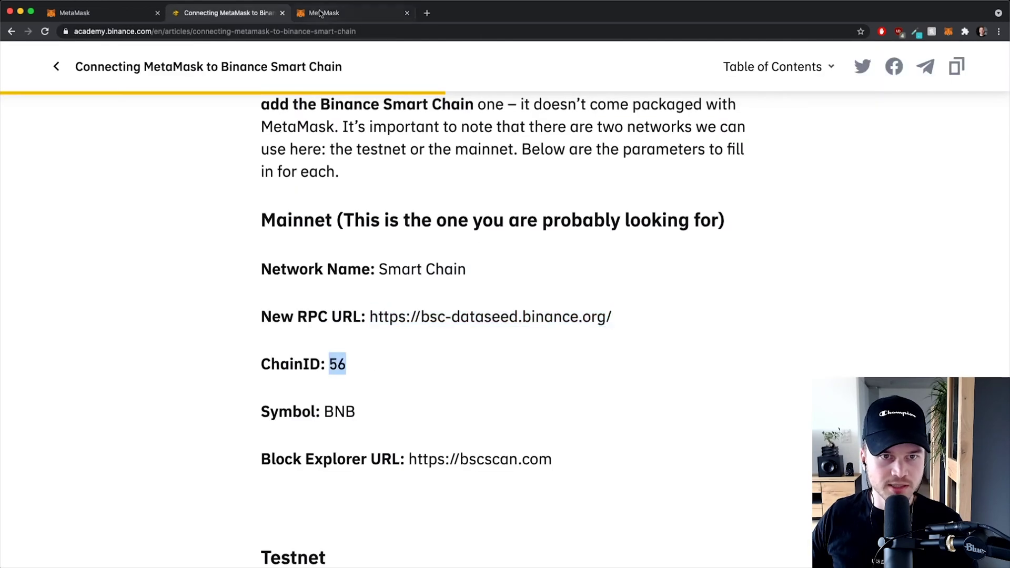
left_click(323, 12)
key("super+v")
Copy the symbol BNB from the article into the Currency Symbol field
left_click(573, 386)
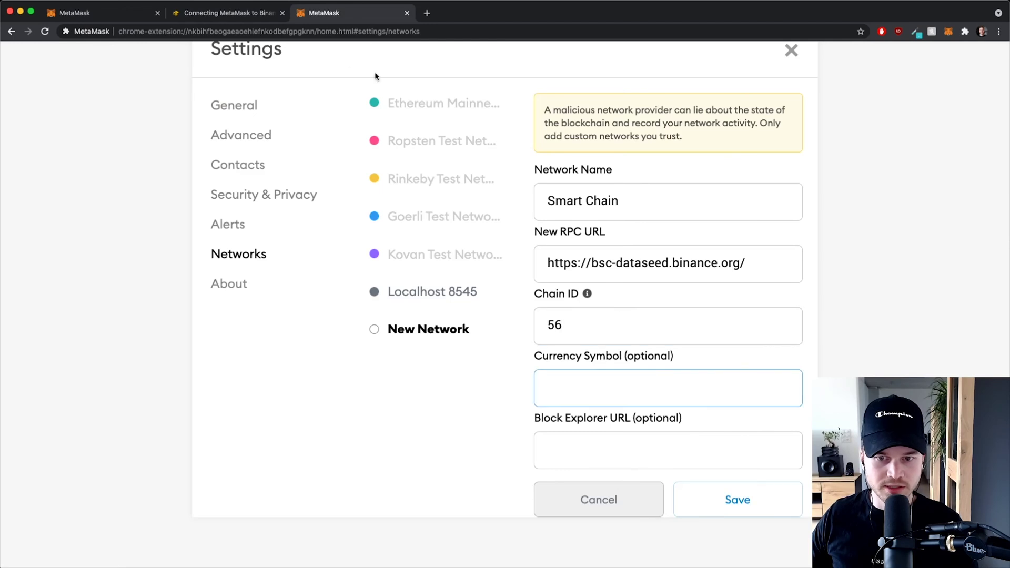
left_click(209, 13)
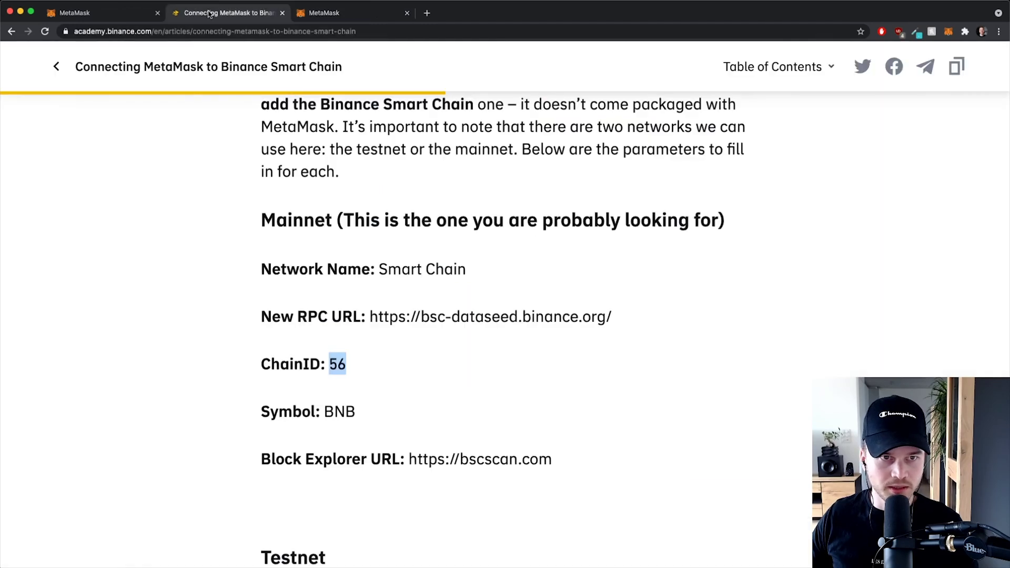
double_click(337, 412)
key("super+c")
left_click(323, 12)
key("super+v")
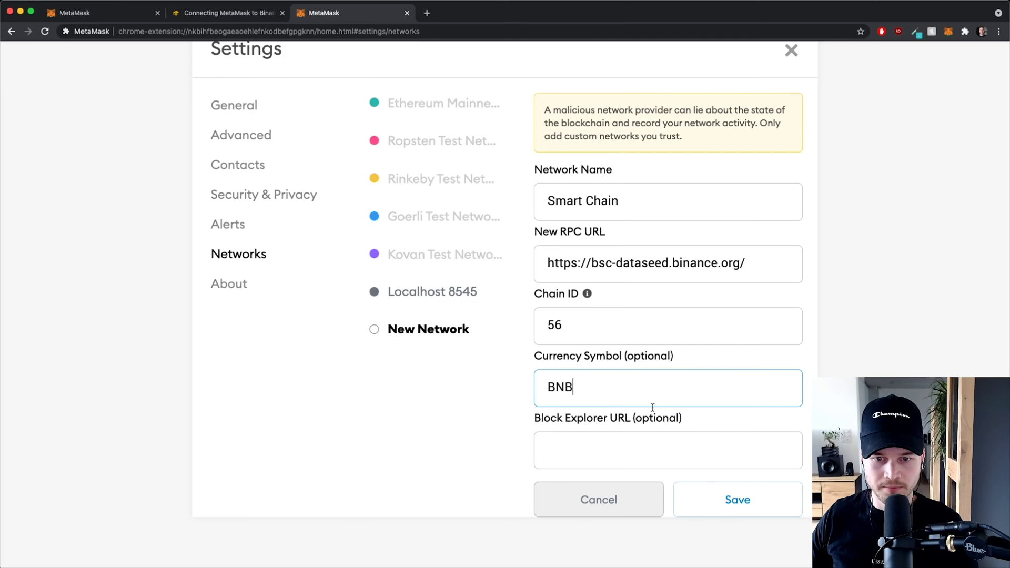
left_click(589, 444)
left_click(267, 13)
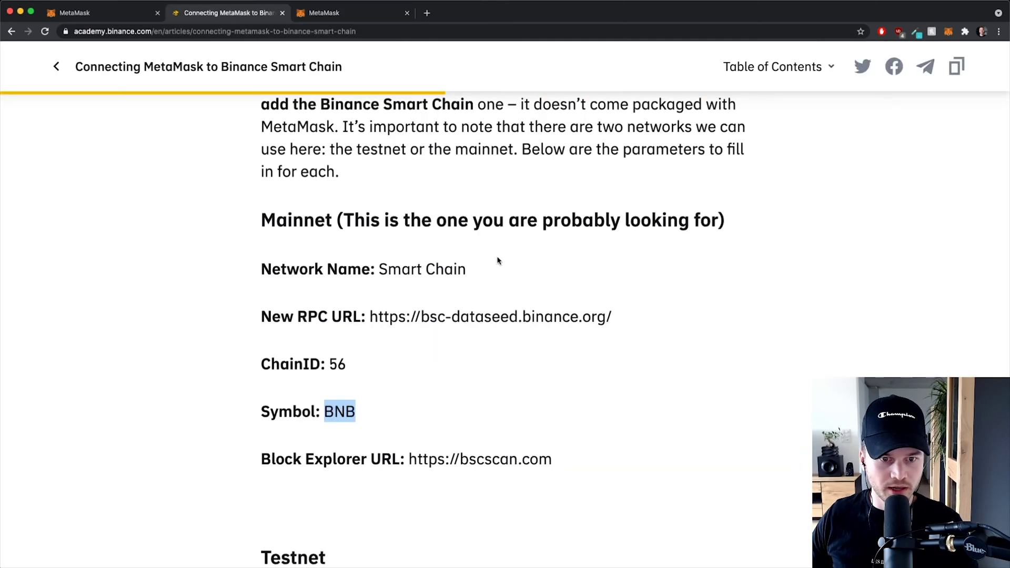
left_click_drag(413, 456, 575, 457)
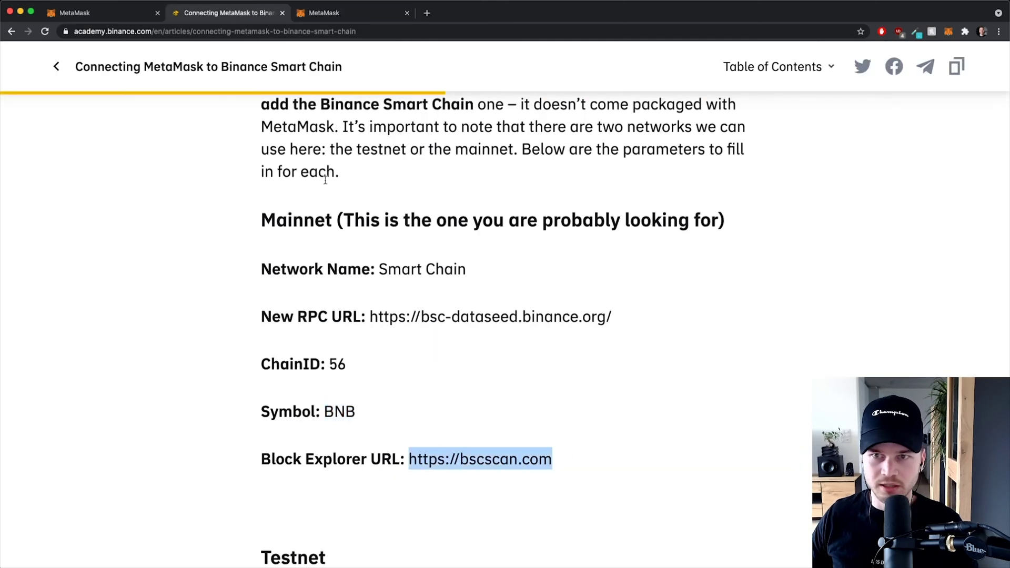
left_click(315, 15)
key("super+v")
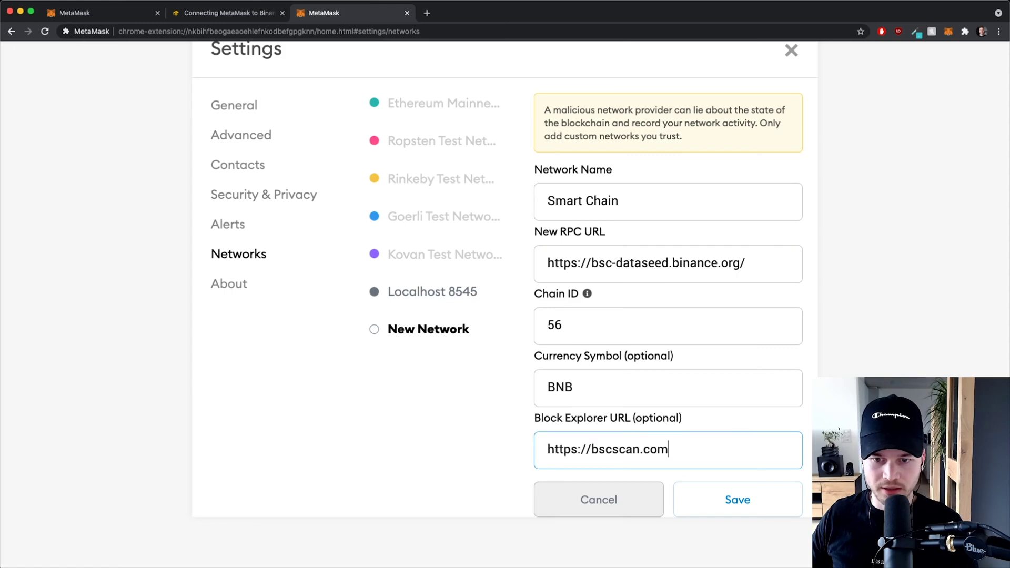
Save the Smart Chain network, leave Settings, and confirm Smart Chain is selected with 0 BNB
left_click(729, 510)
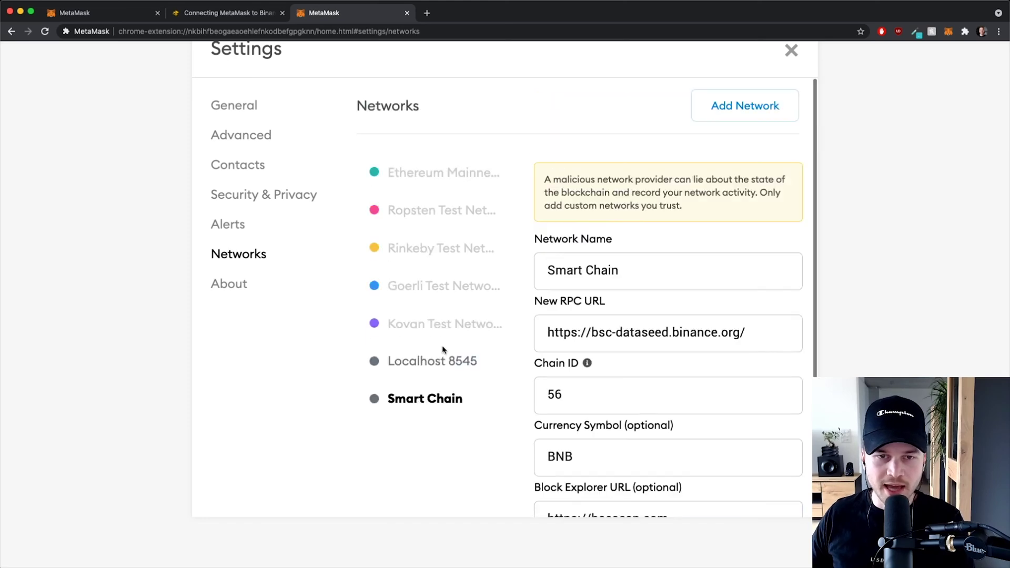
scroll(432, 401, "up", 1)
scroll(432, 401, "up", 3)
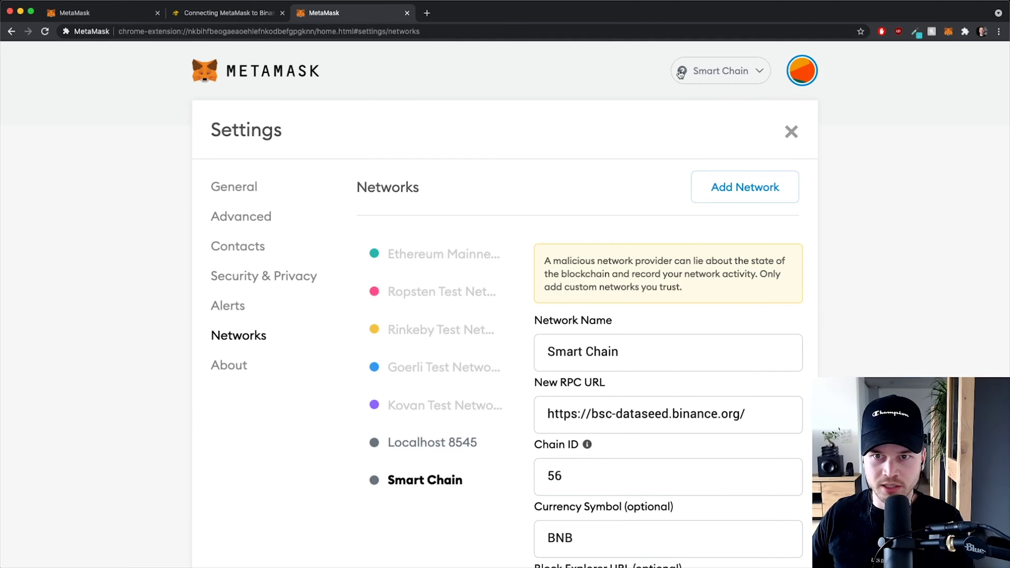
left_click(791, 132)
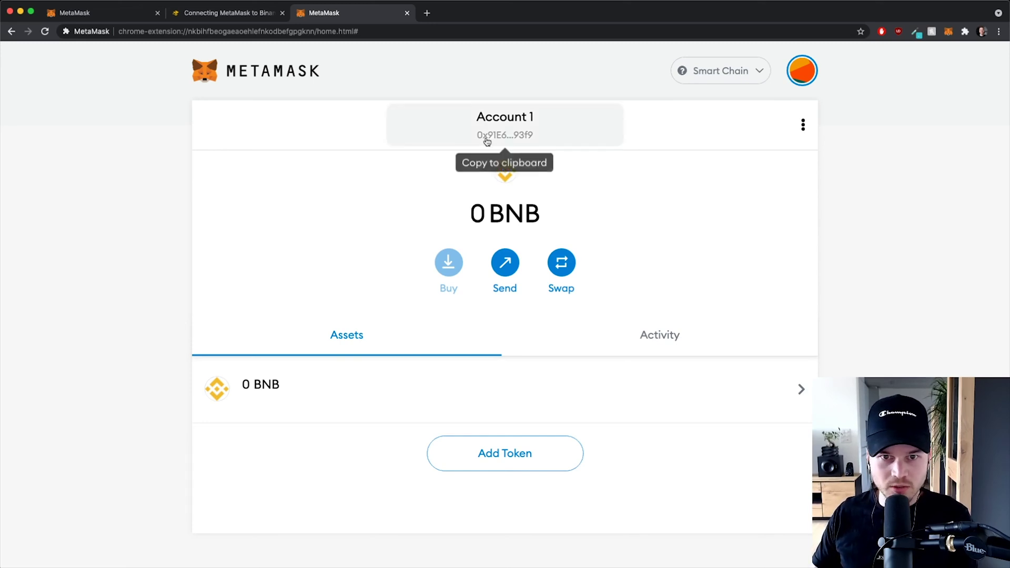
left_click(707, 77)
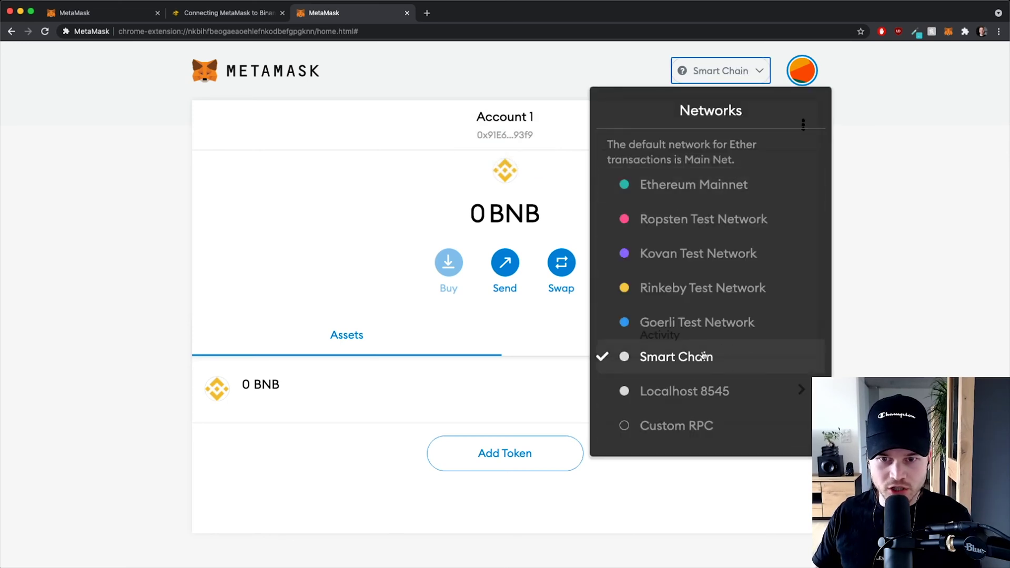
left_click(398, 189)
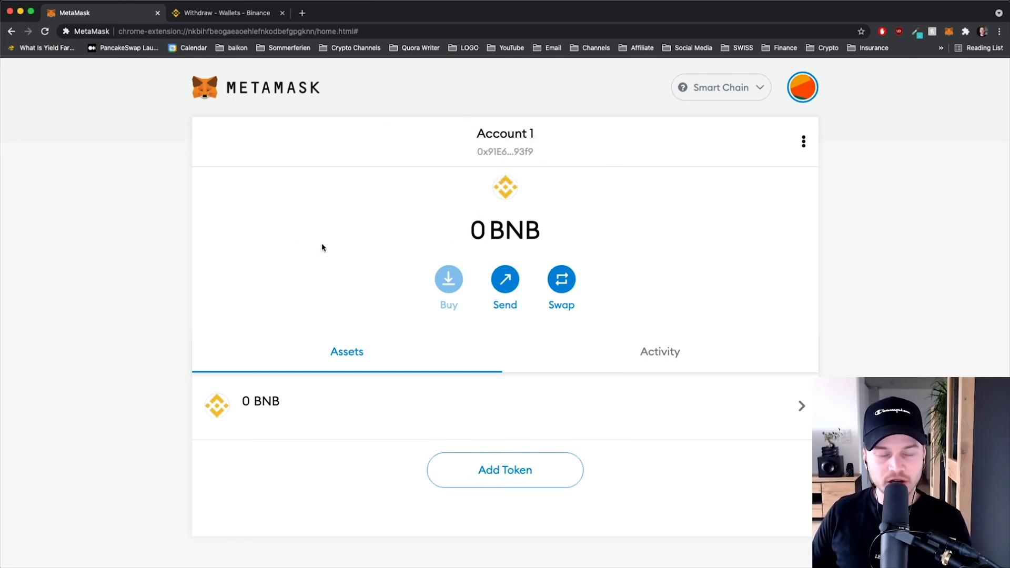
On the Binance BNB withdrawal page, place the cursor in the Recipient's BNB Address field
left_click(224, 17)
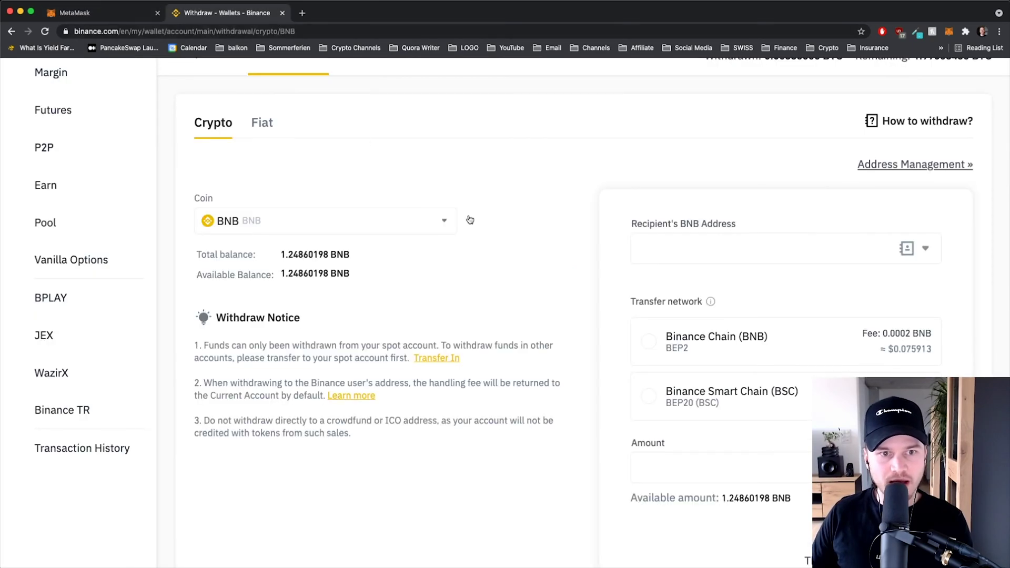
scroll(516, 219, "up", 1)
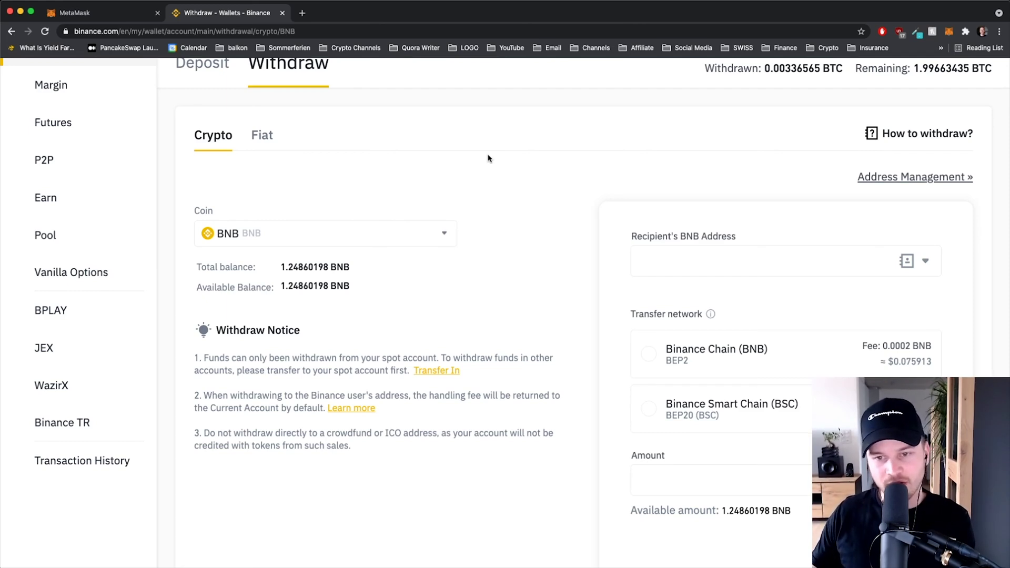
left_click(653, 257)
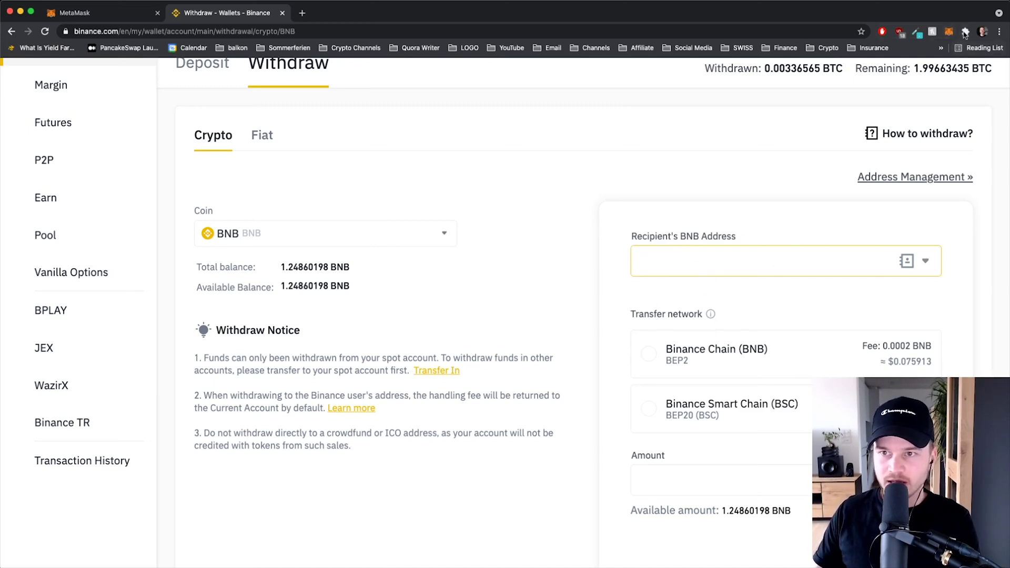
Copy the MetaMask account address and paste it as the withdrawal recipient
left_click(950, 33)
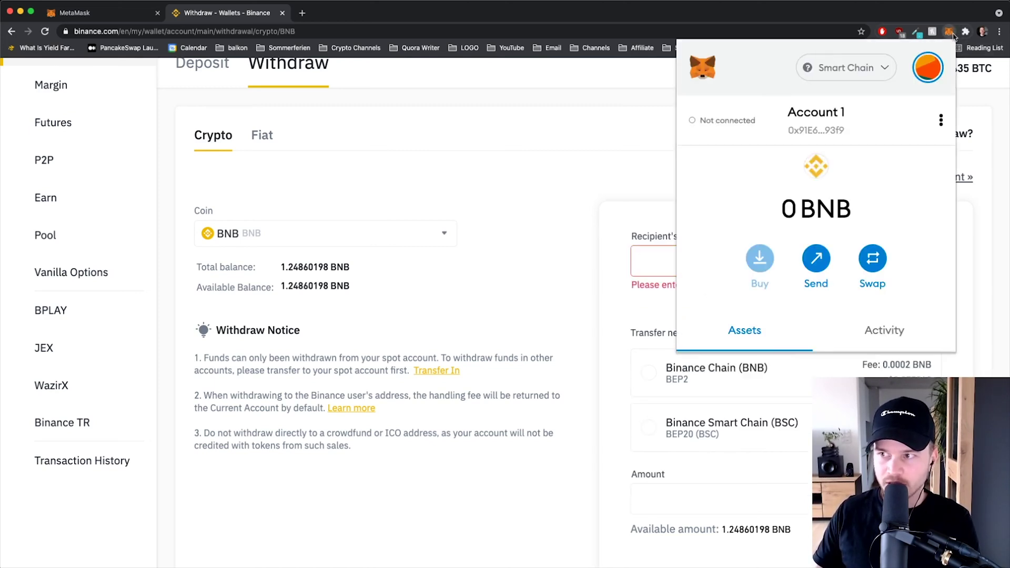
left_click(803, 136)
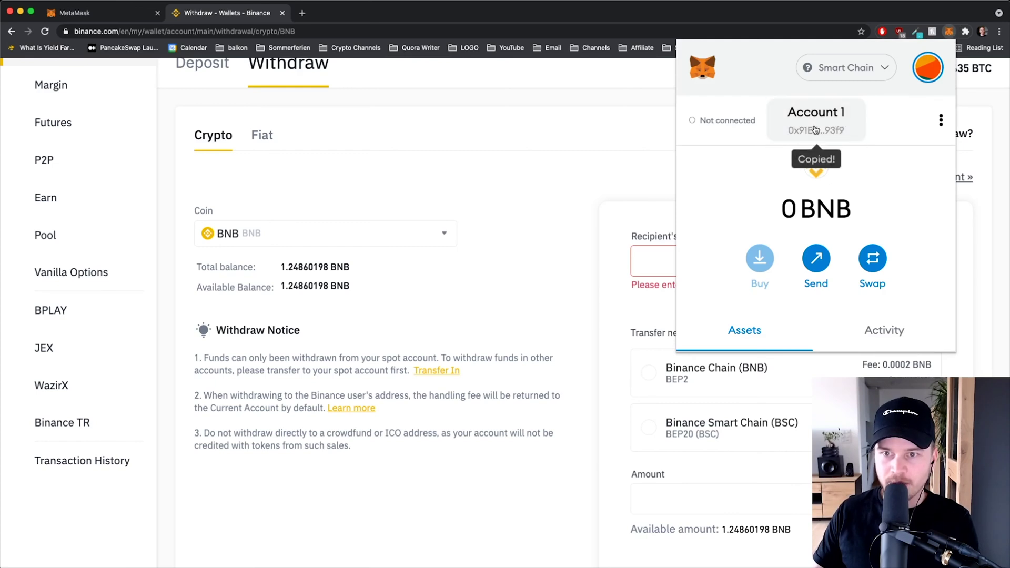
left_click(684, 275)
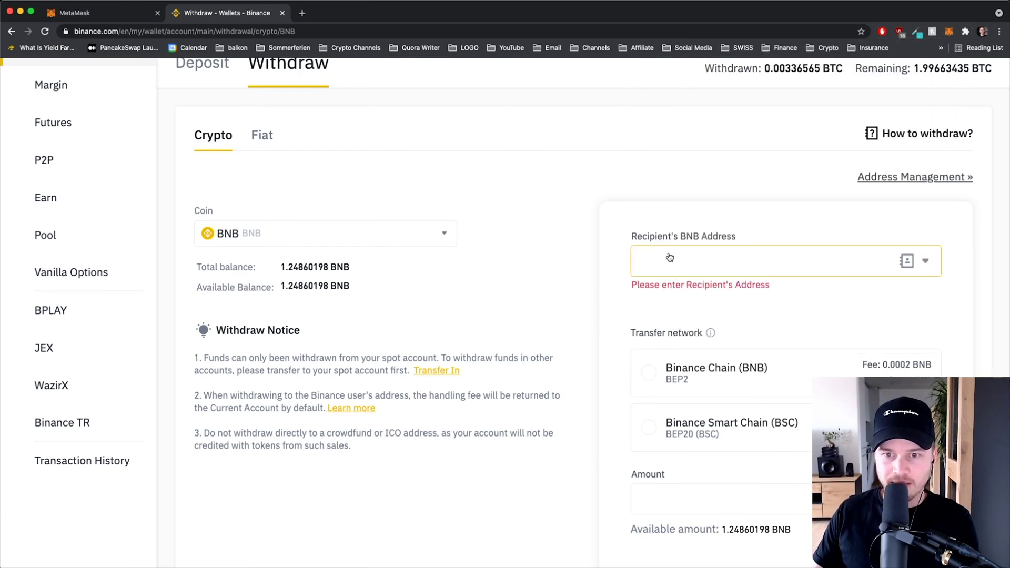
right_click(668, 256)
left_click(708, 325)
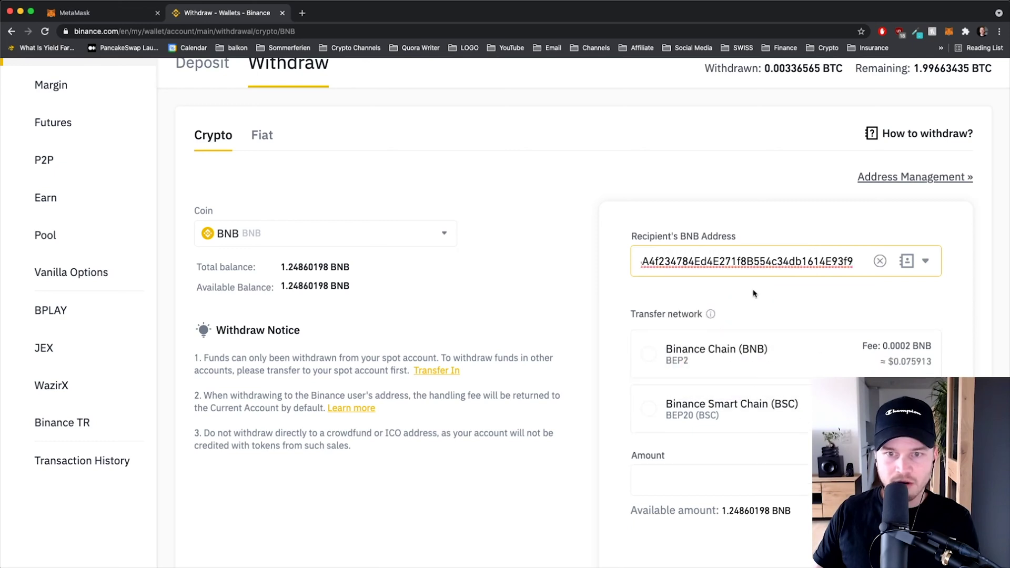
left_click(106, 13)
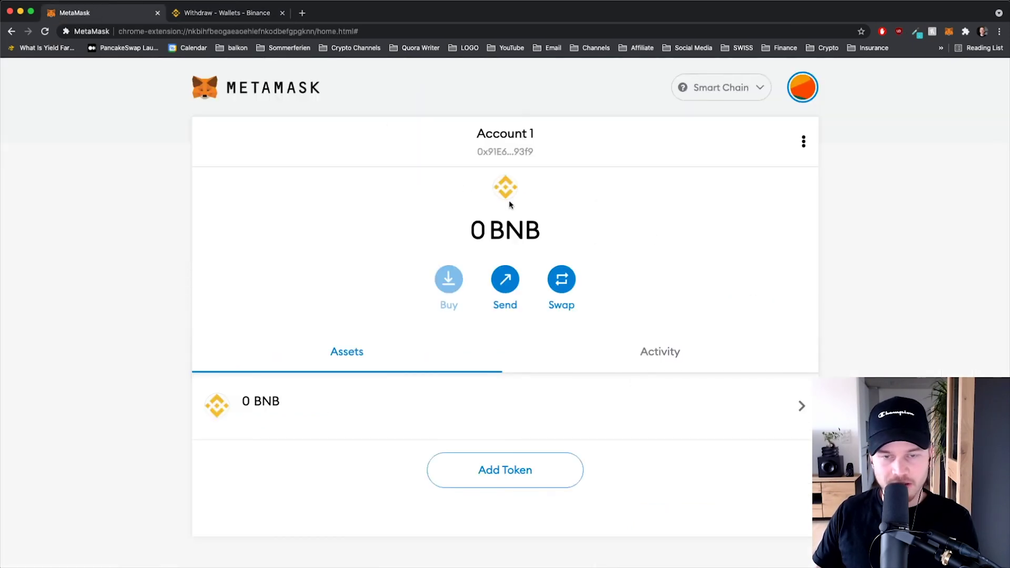
left_click(482, 158)
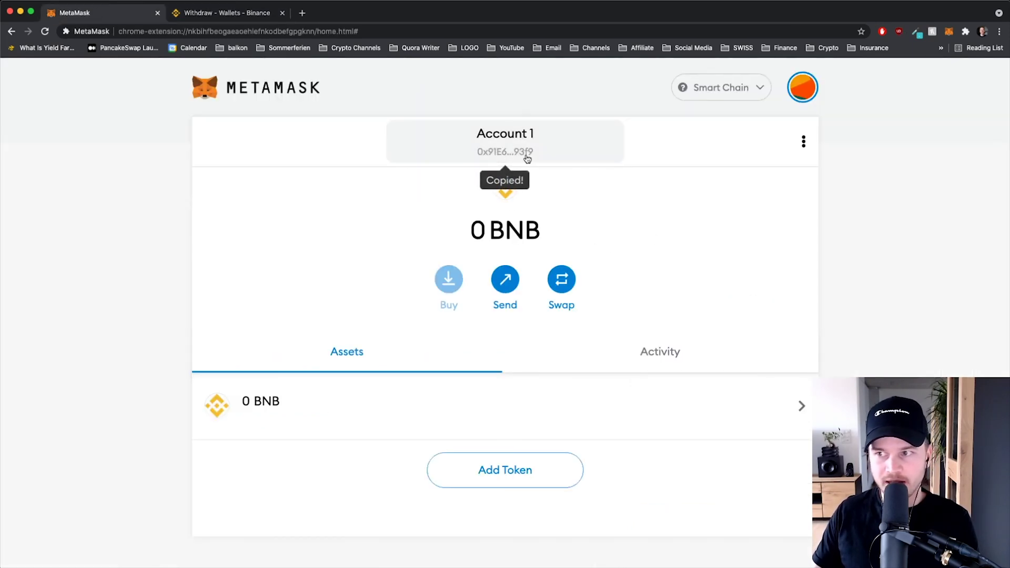
left_click(226, 13)
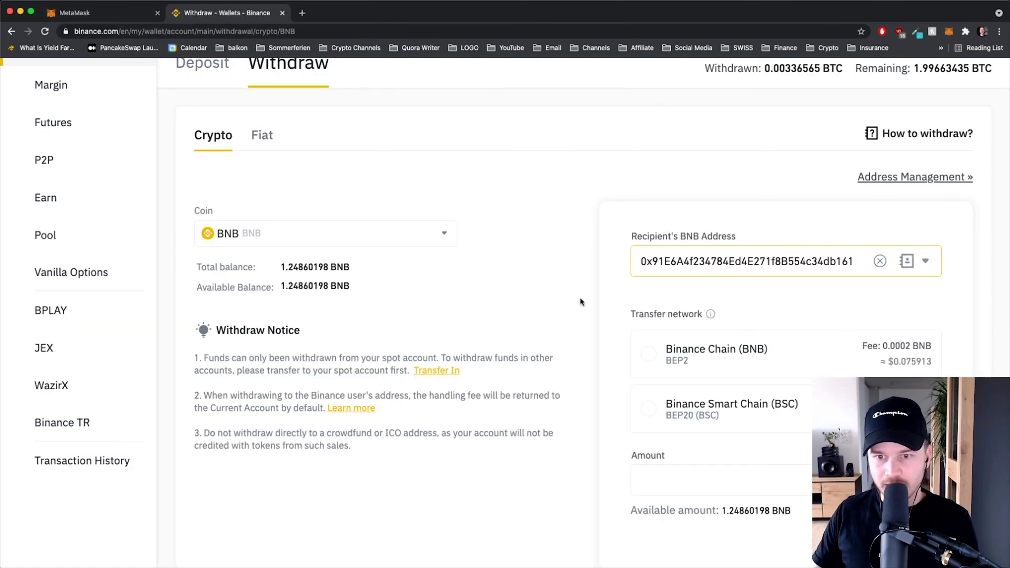
Choose Binance Smart Chain (BEP20) as the transfer network, with a 0.0008 BNB fee
scroll(710, 284, "down", 3)
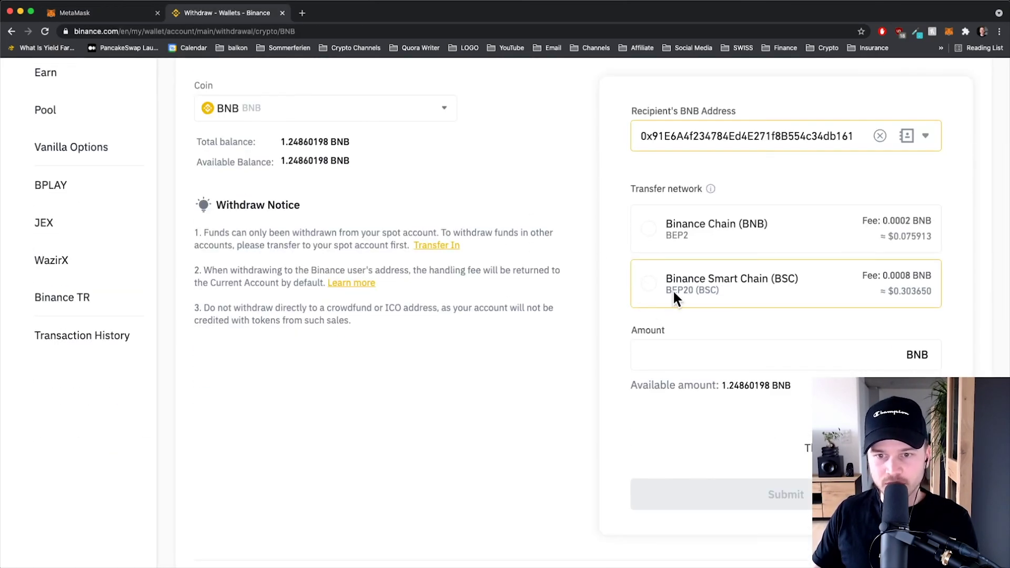
left_click(687, 292)
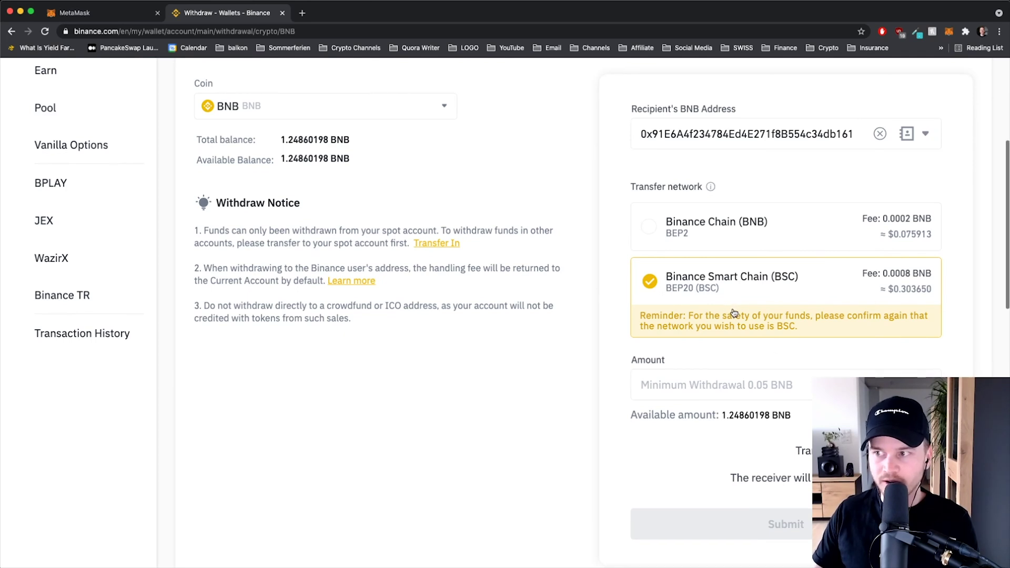
scroll(728, 315, "down", 5)
scroll(727, 316, "up", 1)
left_click(747, 181)
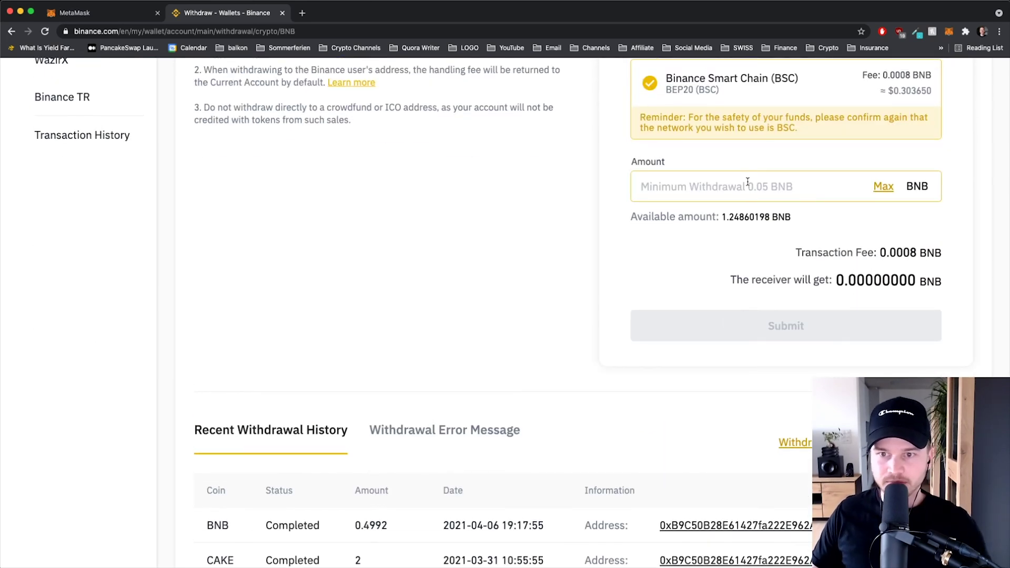
scroll(769, 188, "up", 3)
scroll(766, 188, "right", 2)
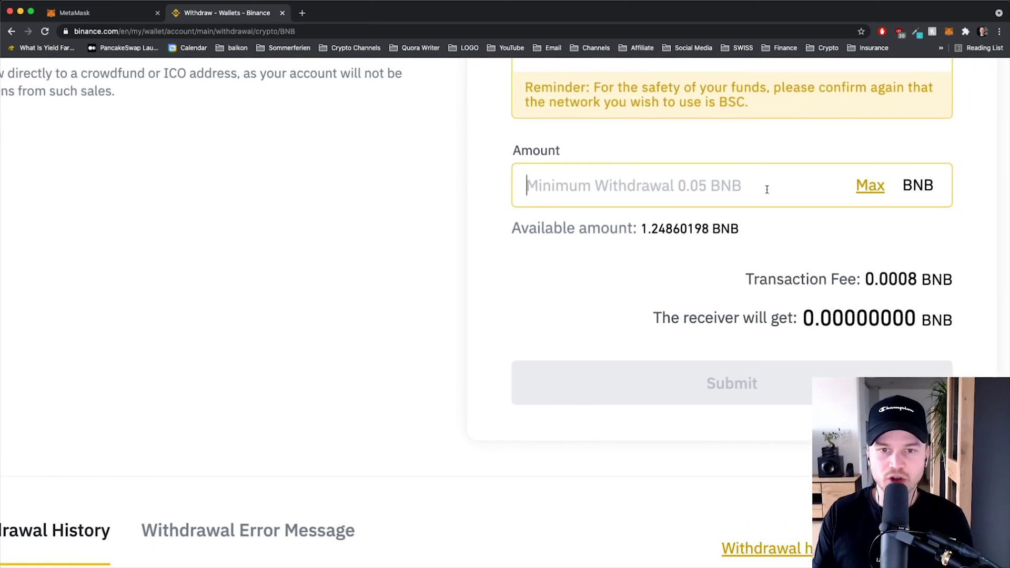
Correct the amount from 0.005 to 0.05 BNB so 0.0492 BNB arrives after the 0.0008 fee
type("0.0")
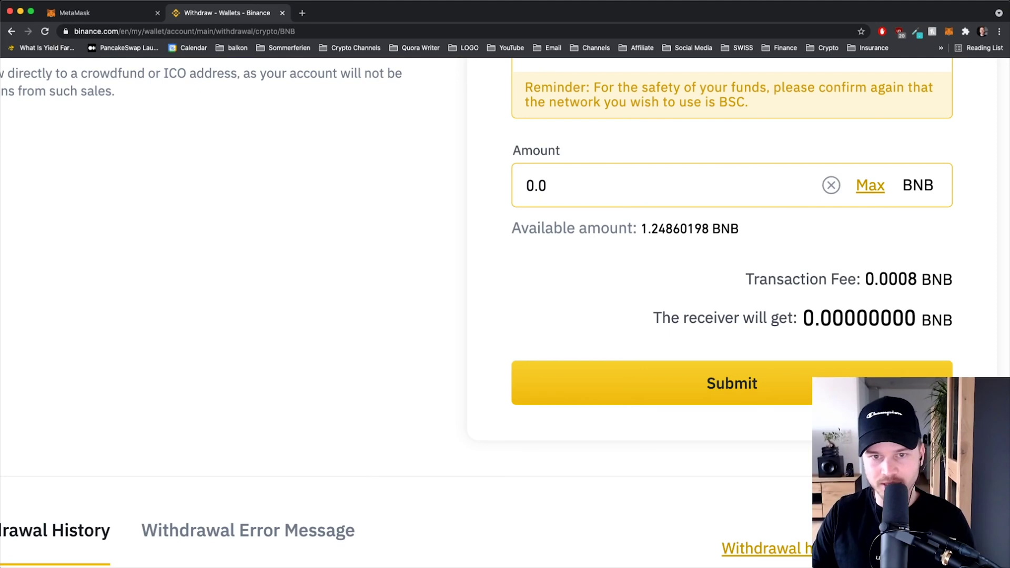
type("05")
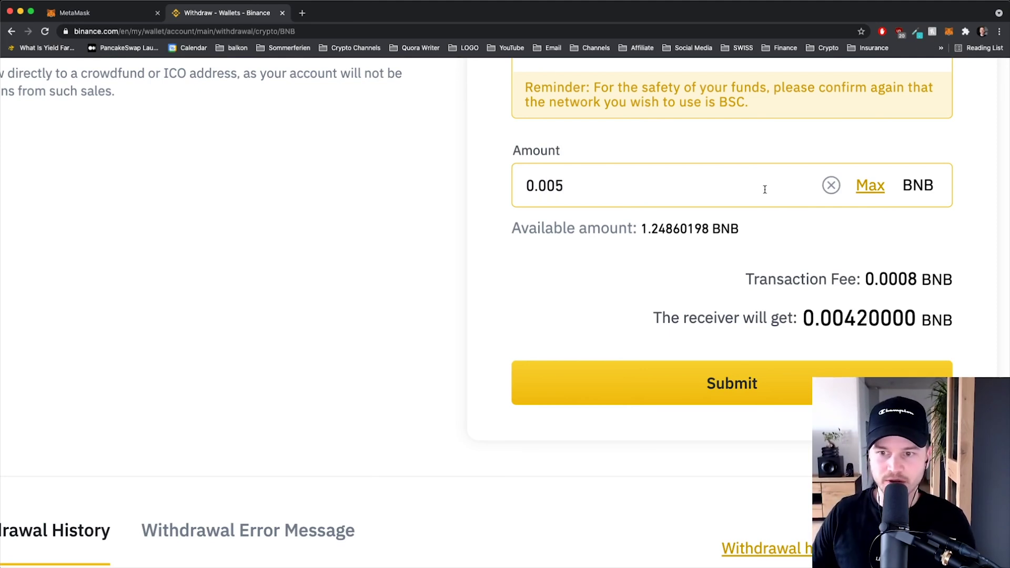
left_click(489, 265)
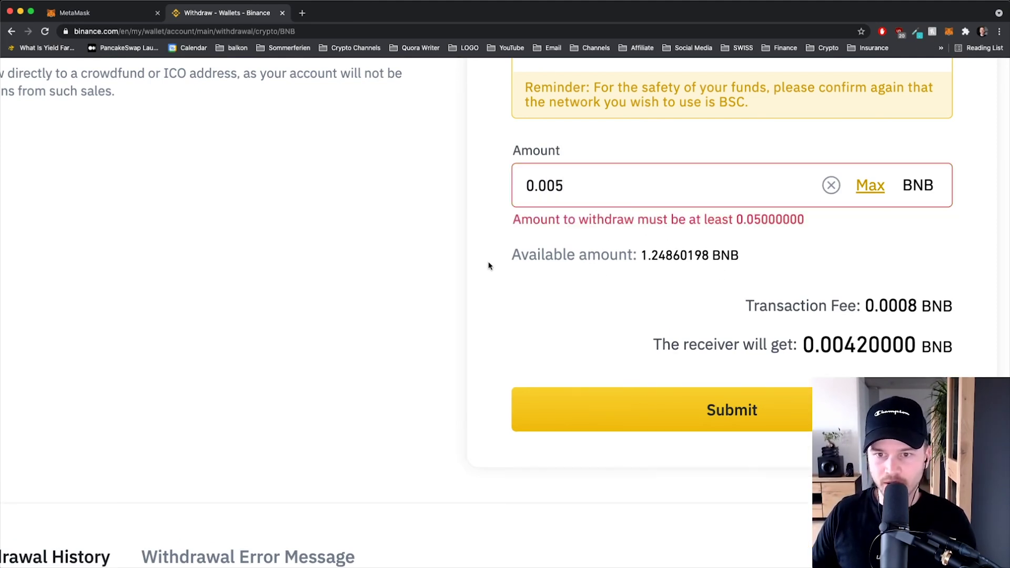
left_click(573, 190)
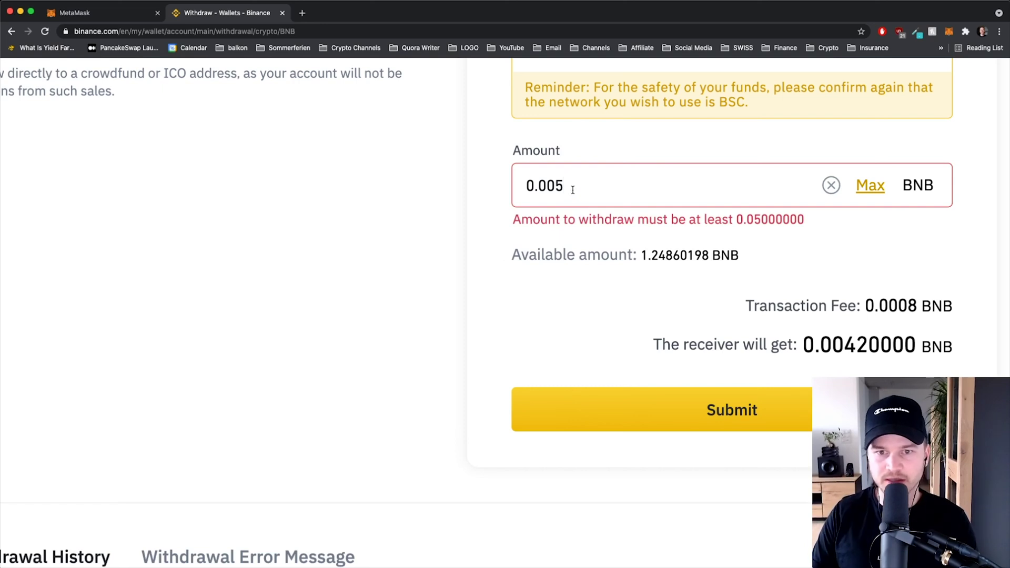
key("BackSpace")
type("5")
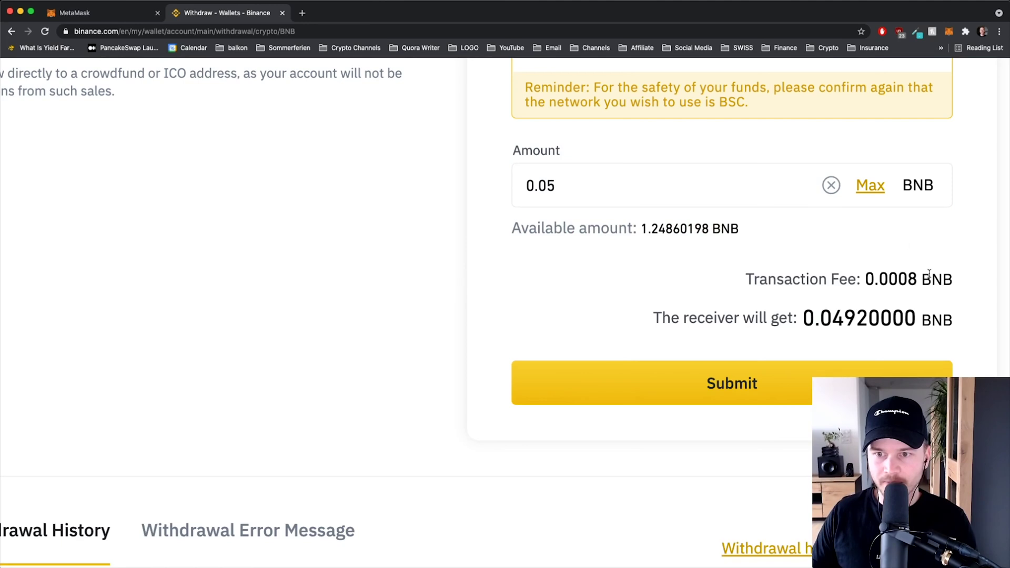
left_click_drag(867, 279, 913, 279)
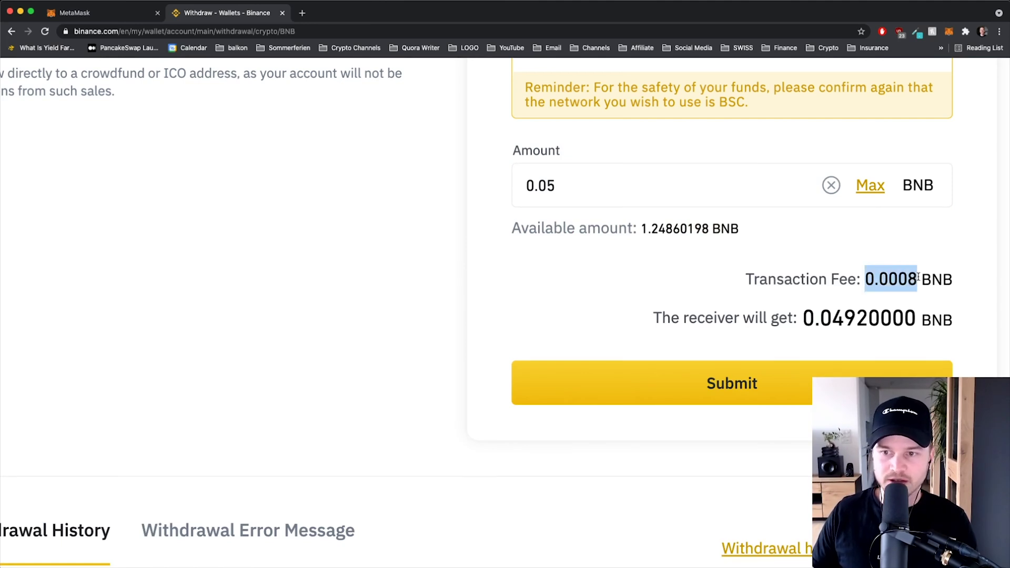
left_click(891, 248)
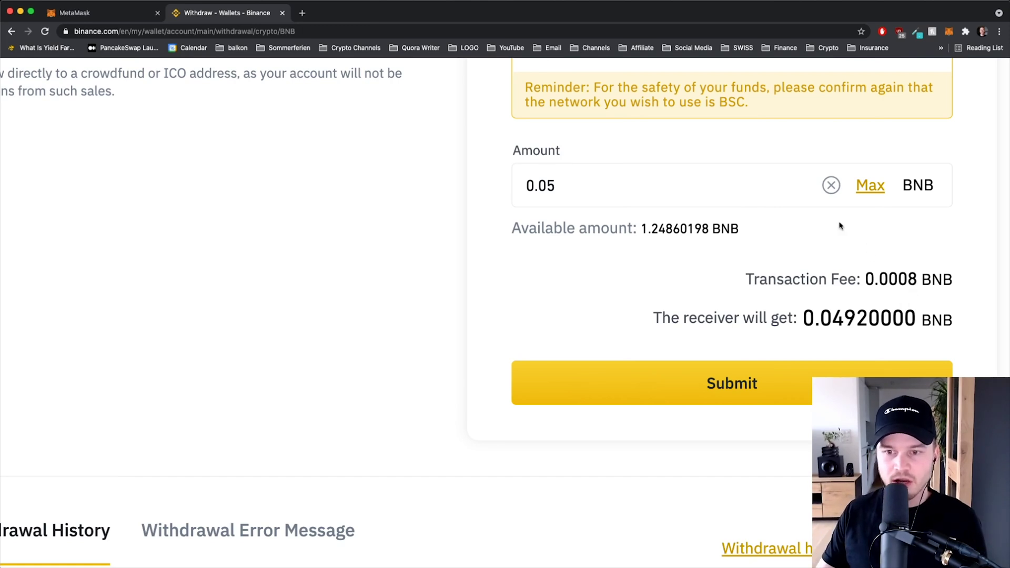
scroll(721, 310, "down", 2)
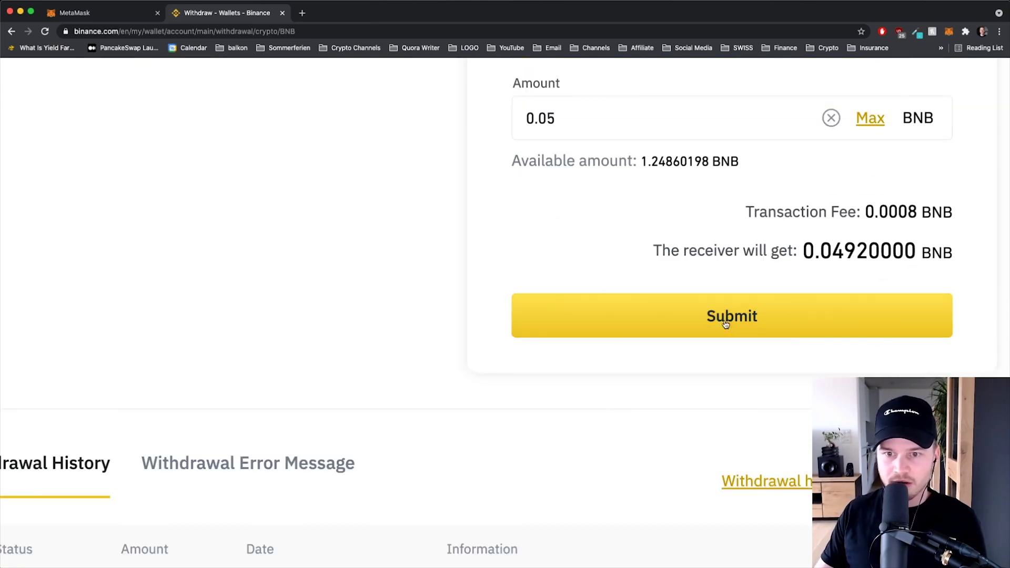
Submit the 0.05 BNB withdrawal, request the e-mail verification code and paste it in
left_click(725, 322)
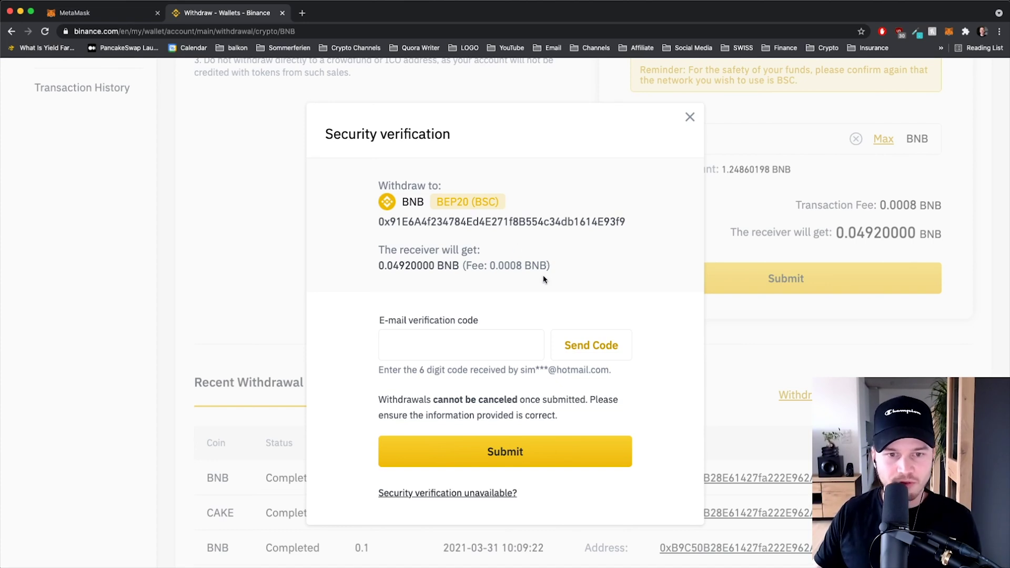
left_click(445, 334)
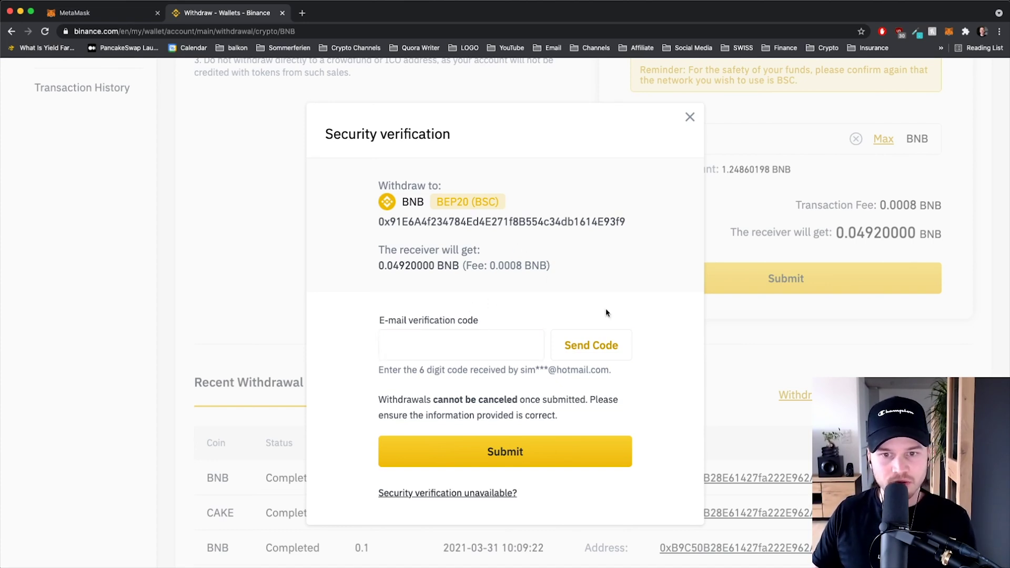
left_click(584, 345)
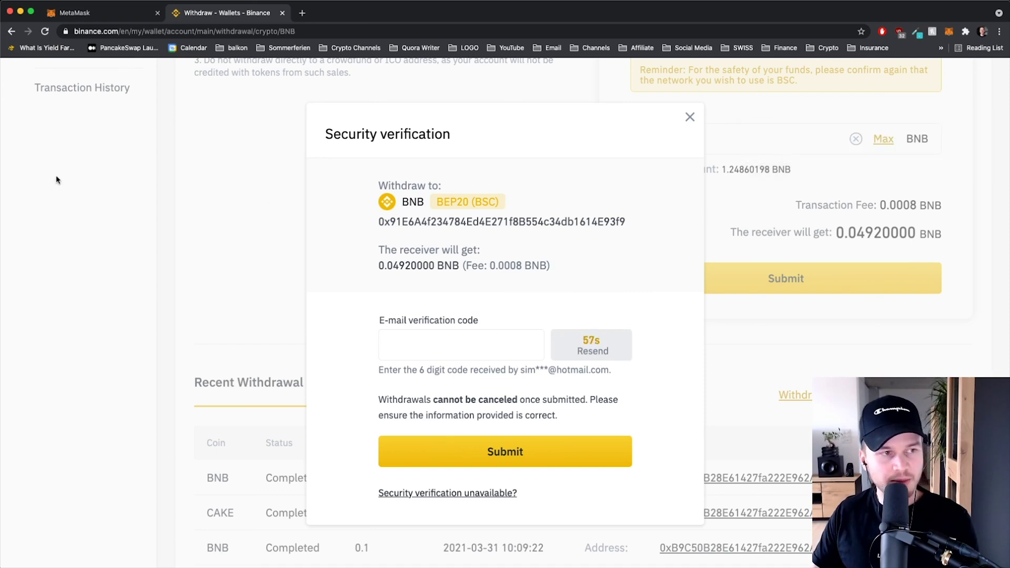
left_click(406, 347)
key("super+v")
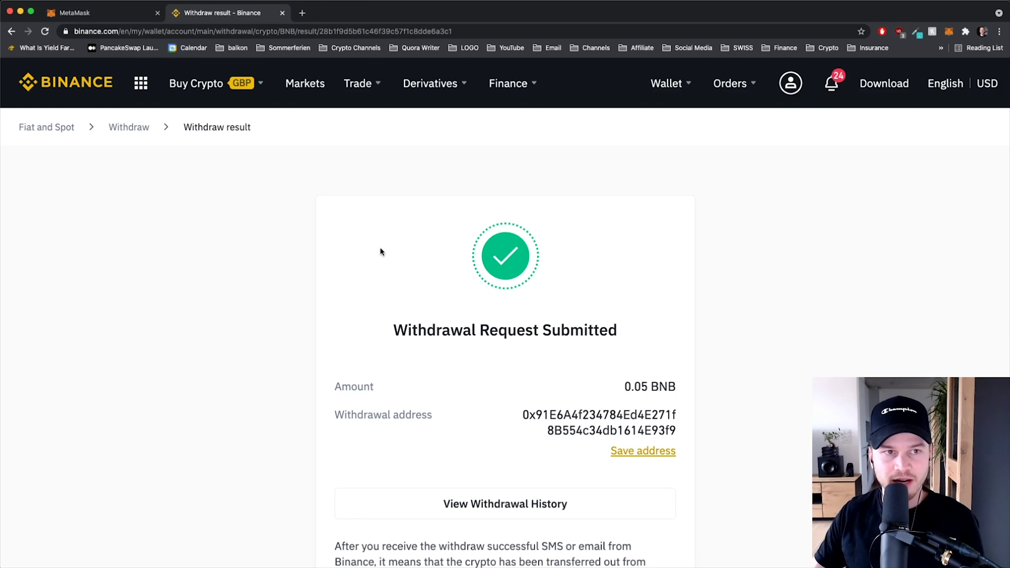
Reload MetaMask so Account 1's Smart Chain balance updates to 0.0492 BNB, then highlight it
left_click(113, 16)
left_click(44, 31)
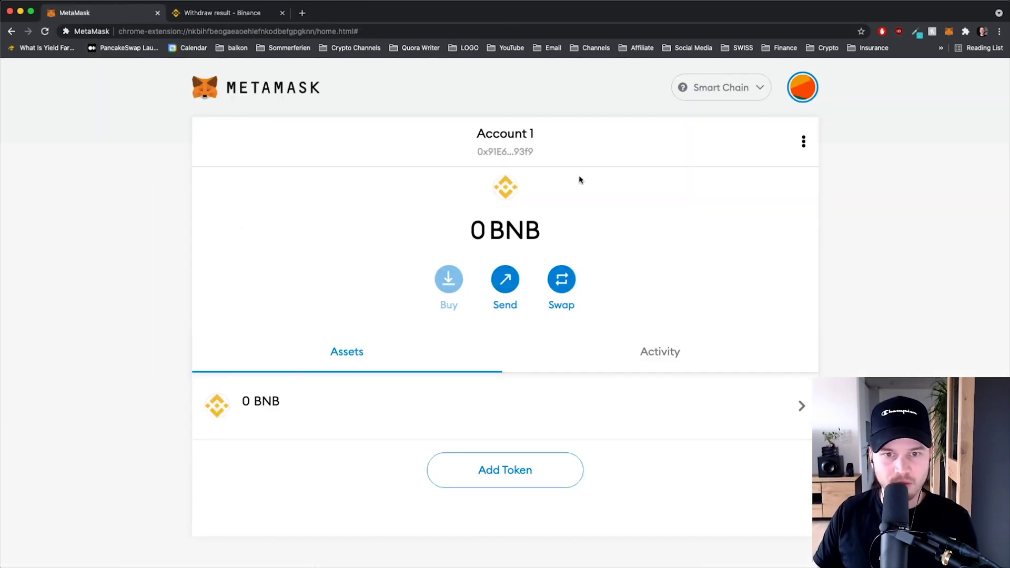
scroll(902, 367, "down", 1)
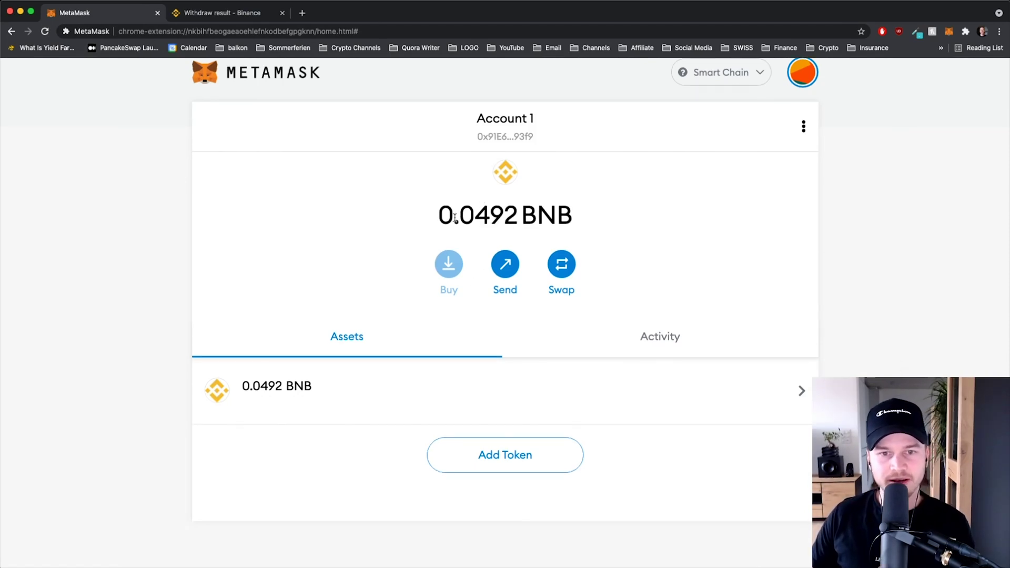
left_click_drag(450, 216, 593, 220)
left_click(672, 175)
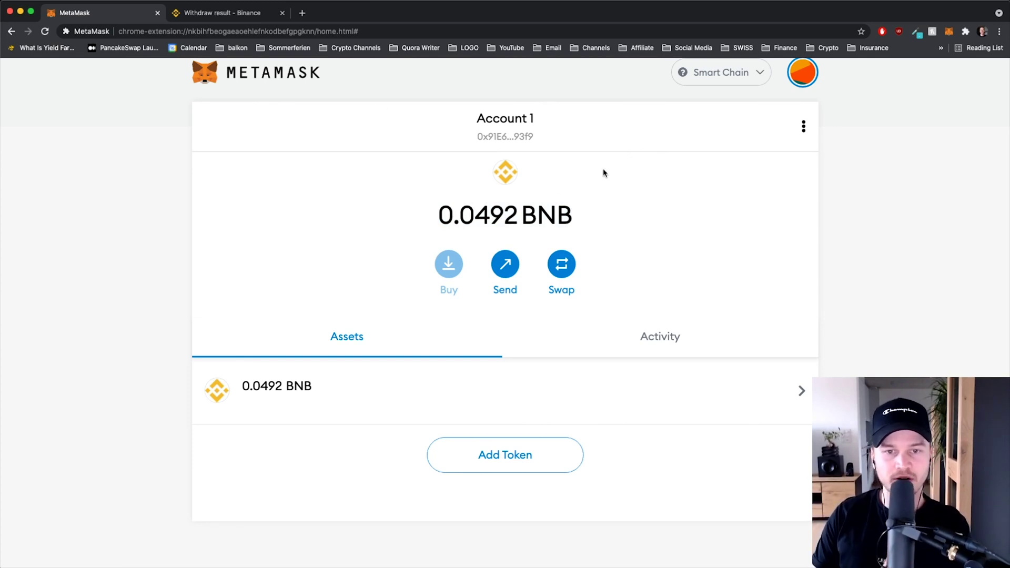
left_click_drag(437, 214, 535, 216)
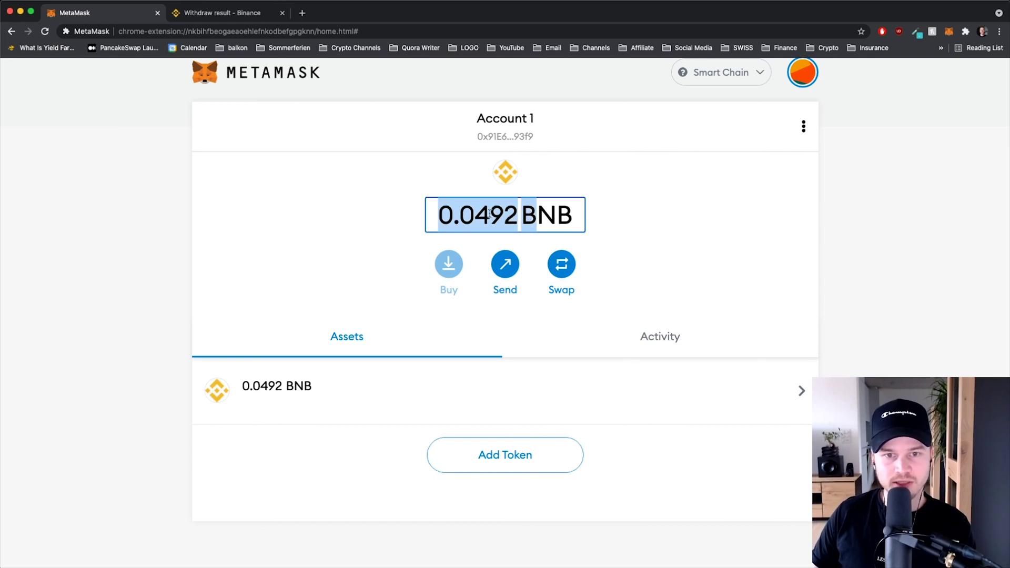